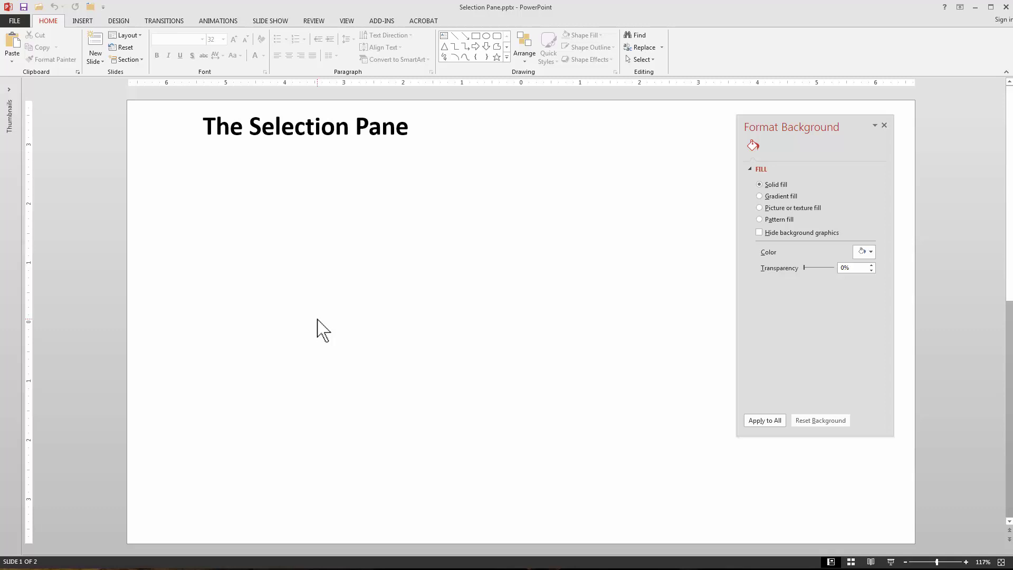
Step: Select the title text box, open the Selection pane and move the pane clear of the Format Shape pane
click(348, 132)
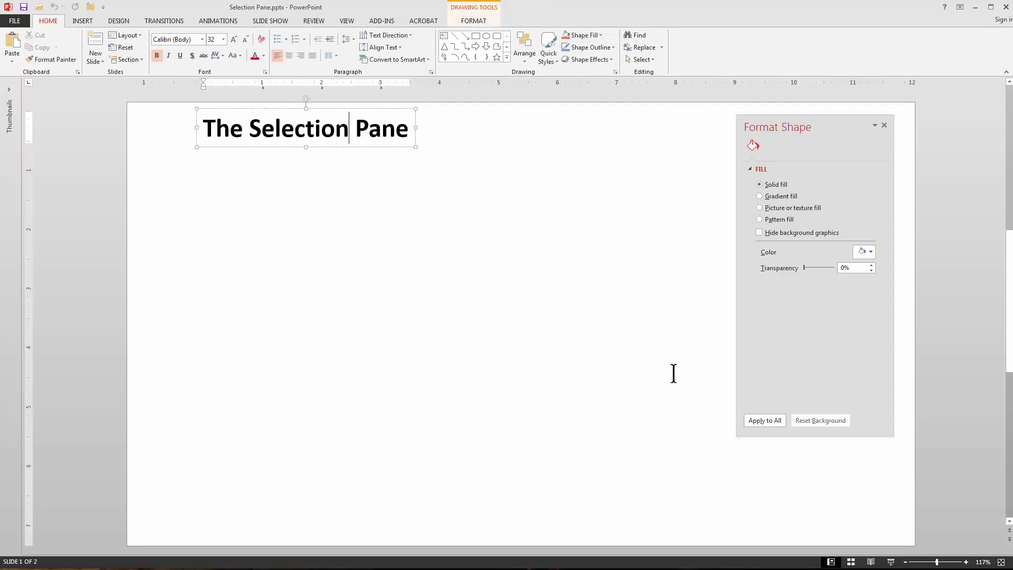
click(473, 21)
click(654, 58)
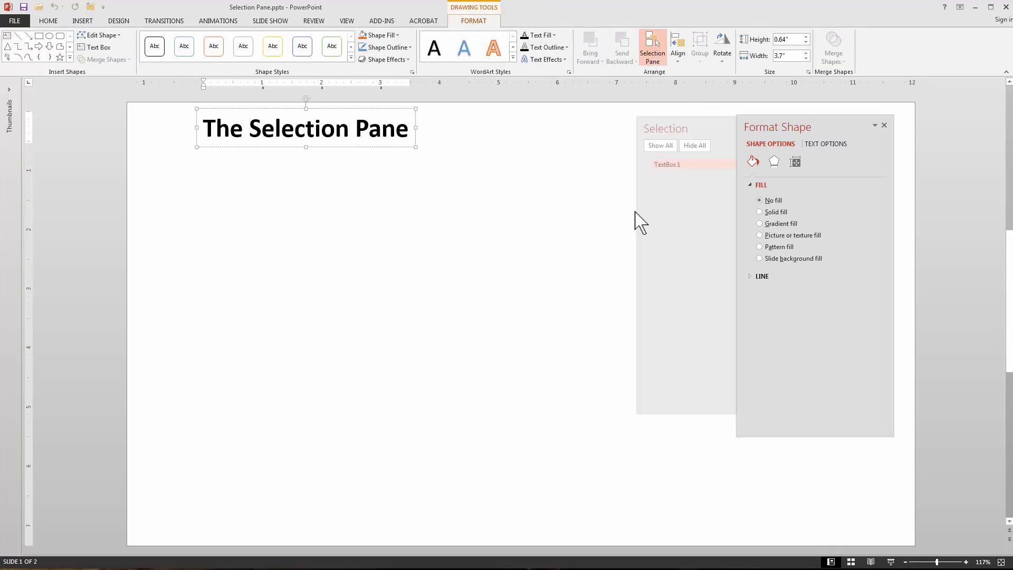
drag(686, 131, 546, 132)
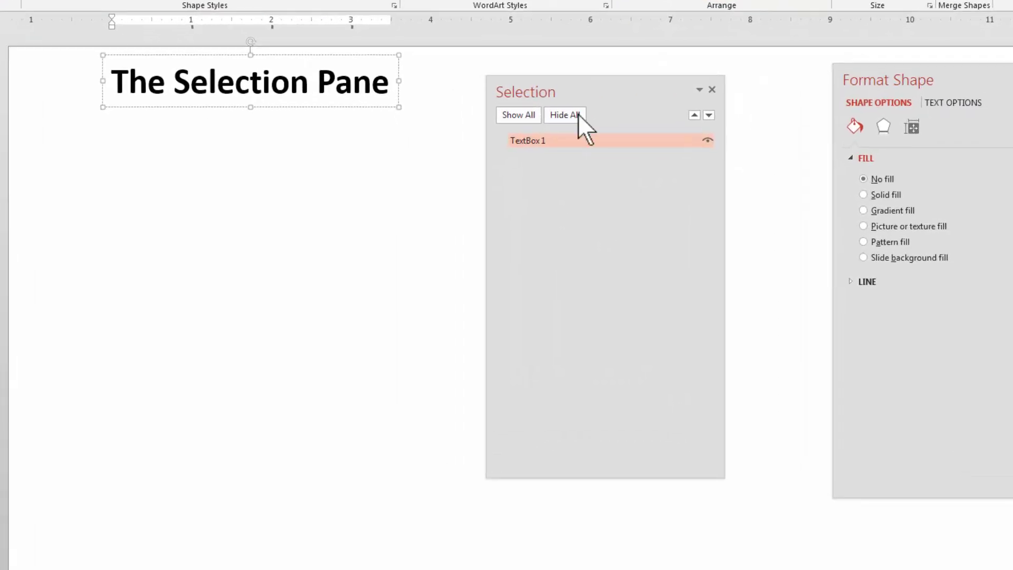
Step: Select the title through its TextBox 1 entry, deselect it, and move the Selection pane farther from the title
click(324, 167)
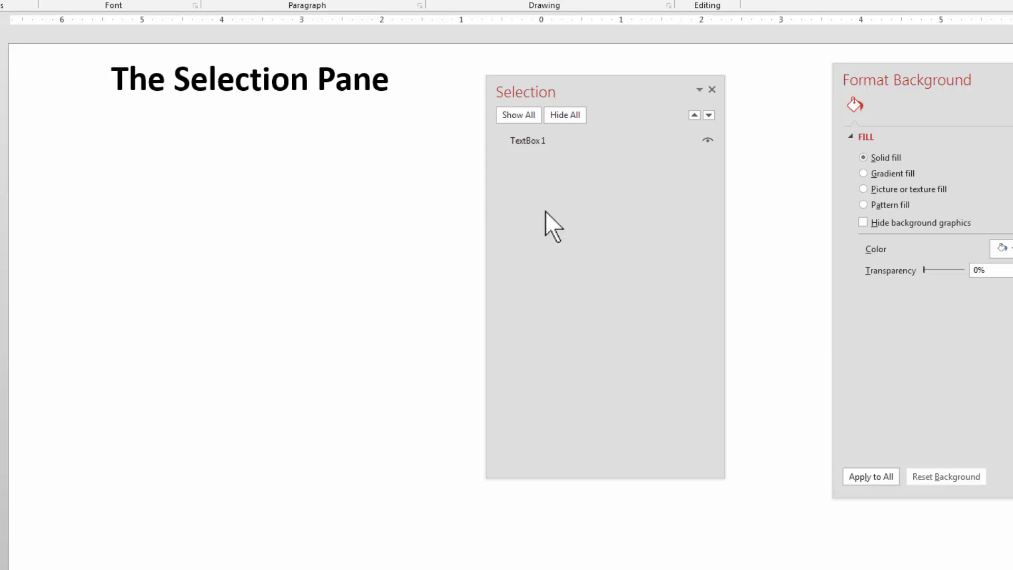
drag(604, 96, 662, 95)
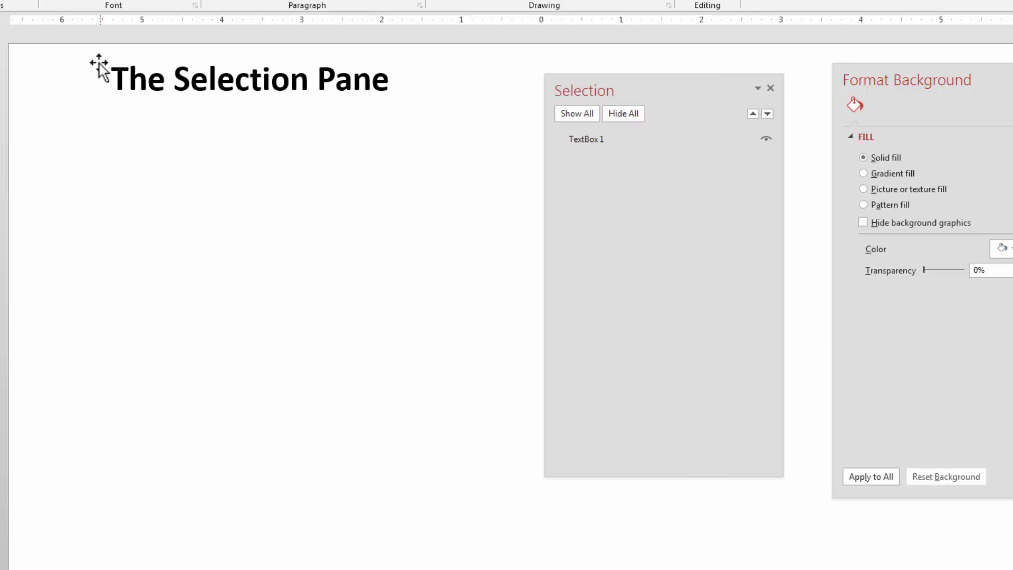
click(581, 139)
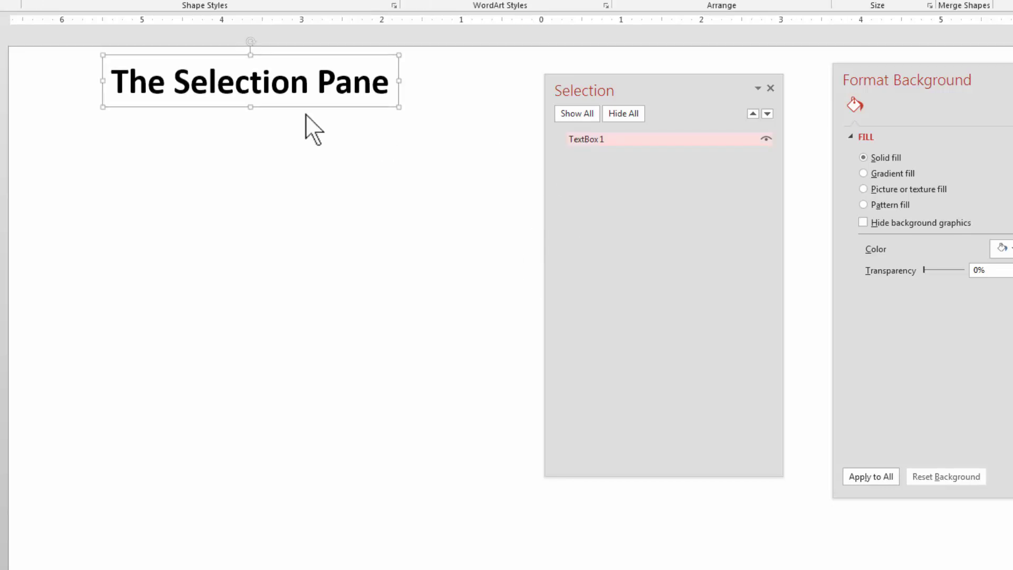
click(332, 232)
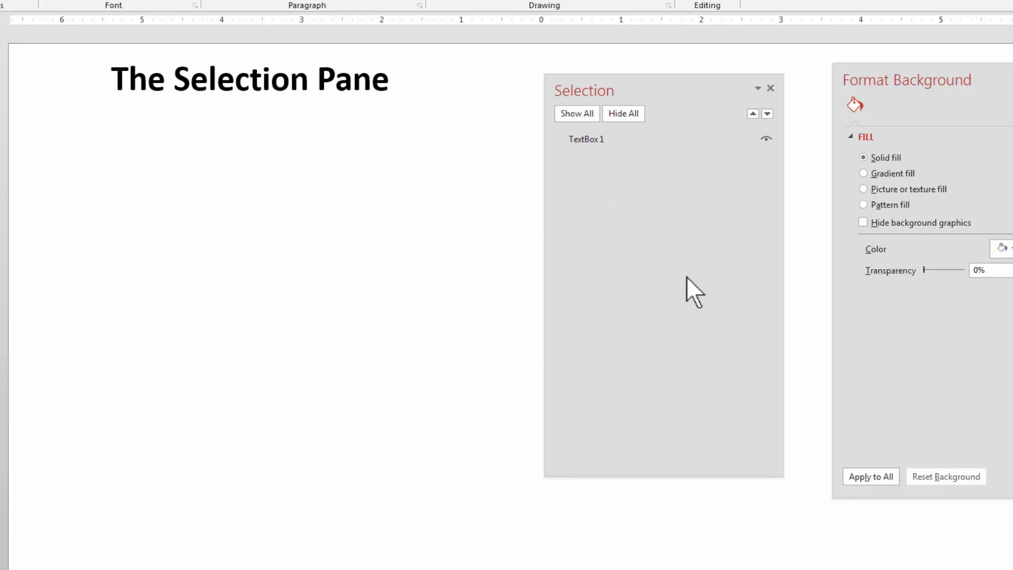
drag(664, 91, 705, 86)
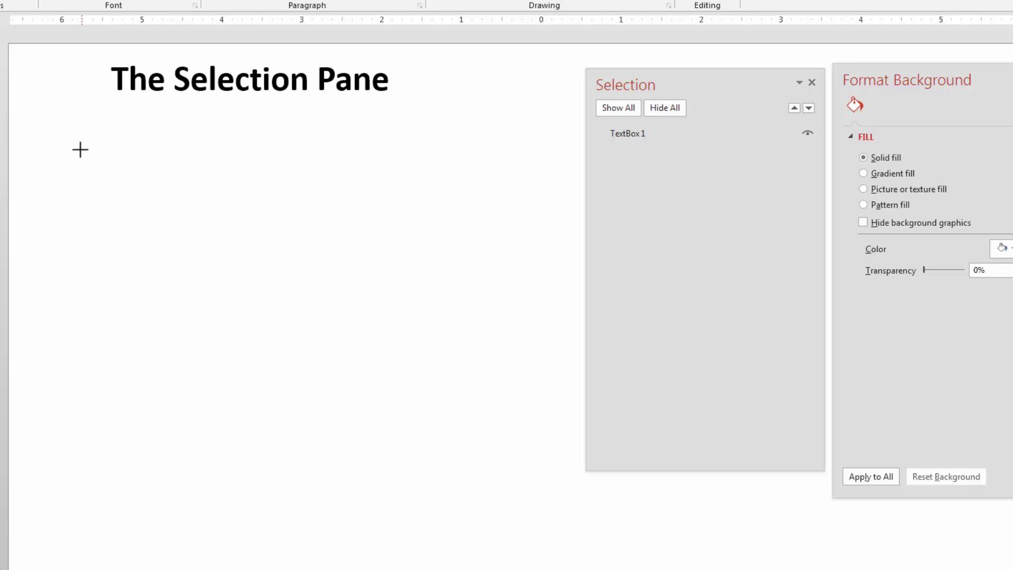
Step: Draw a rectangle about 1.7 inches wide under the title and an orange-filled oval about 1.9 inches wide beside it
drag(60, 128, 198, 262)
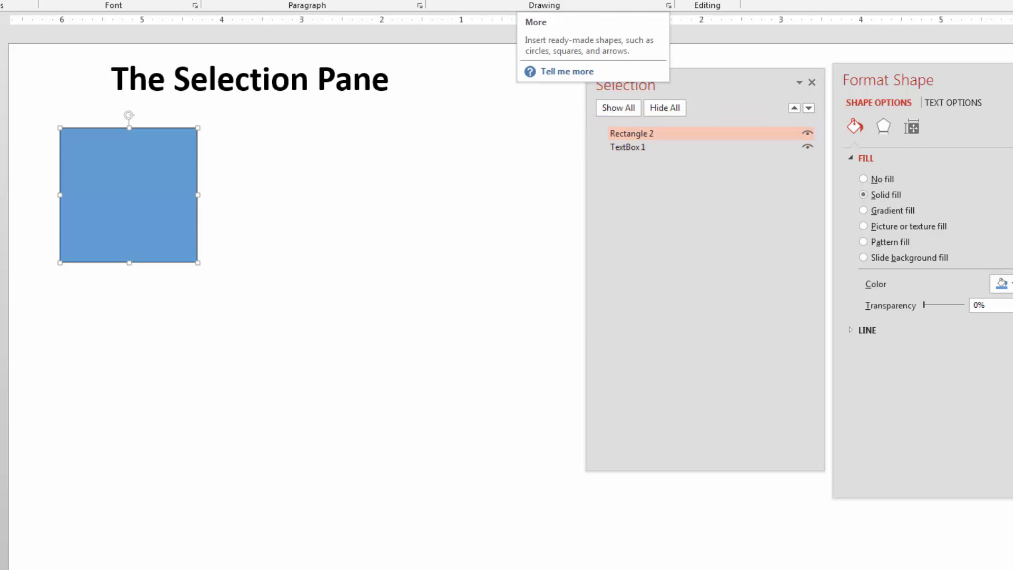
drag(217, 125, 370, 265)
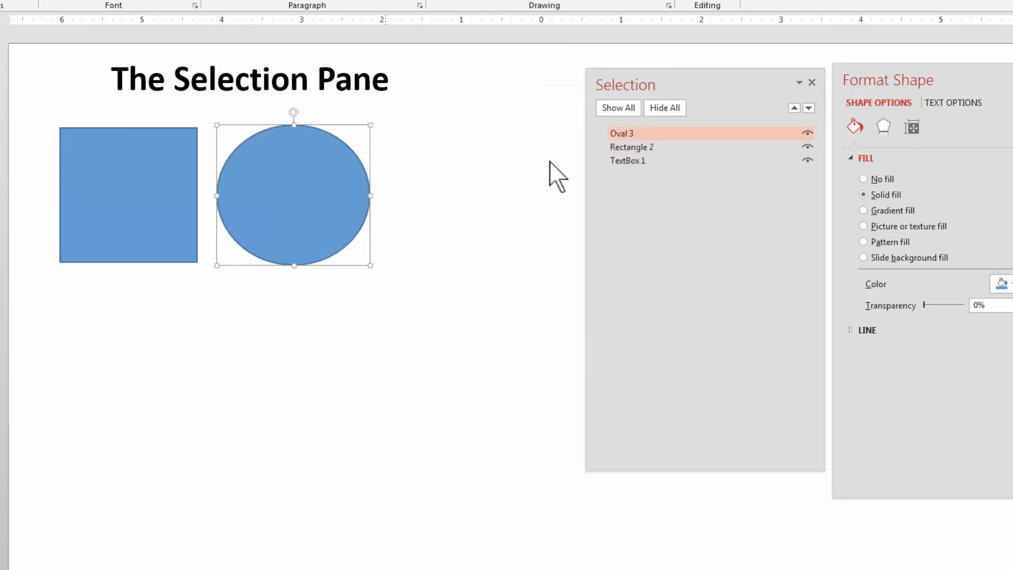
click(654, 1)
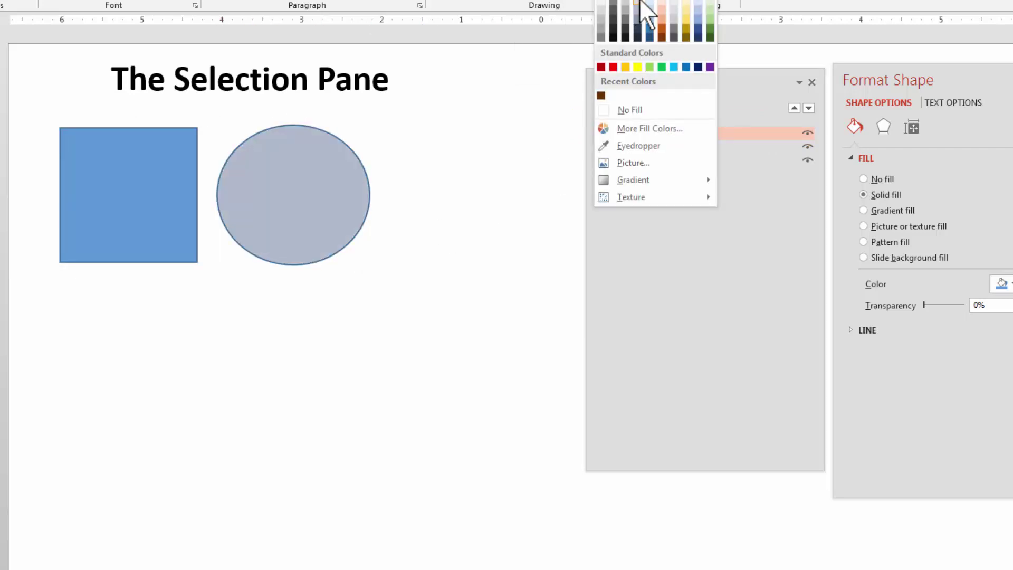
click(662, 3)
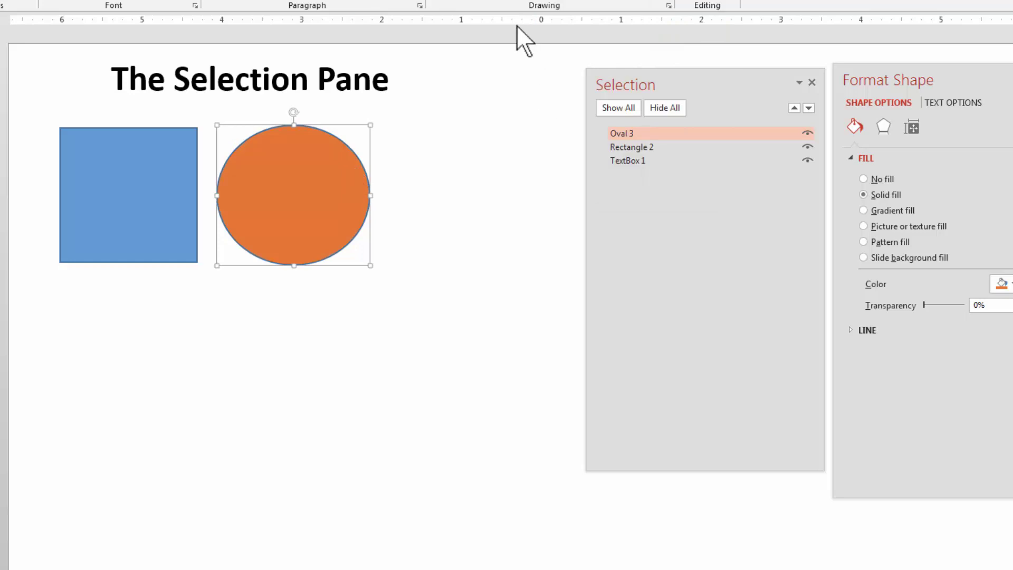
Step: Draw an isosceles triangle about 1.8 inches wide to the right of the oval and fill it with gold
click(451, 1)
drag(390, 125, 531, 257)
click(648, 4)
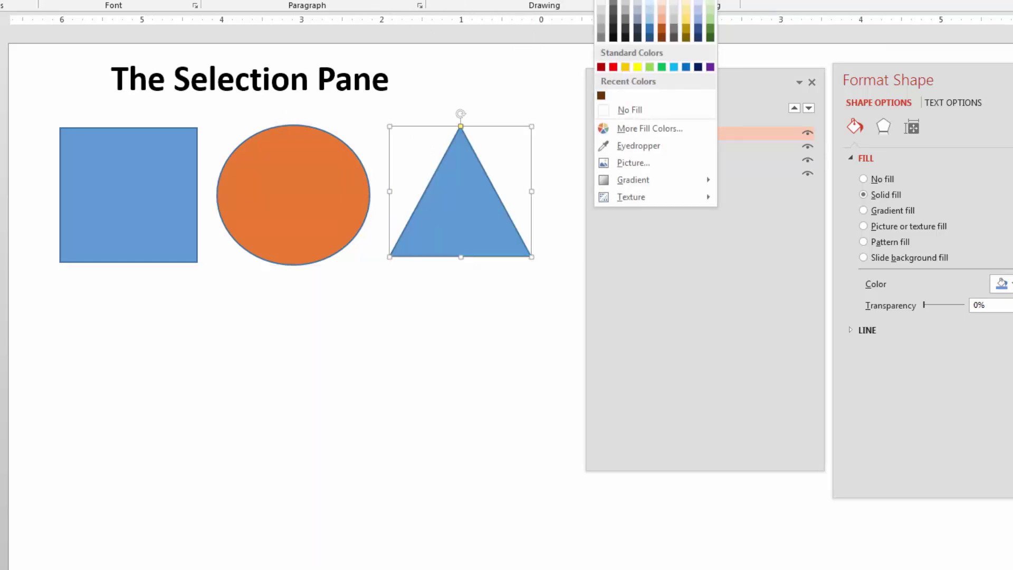
click(686, 6)
Step: Make room beside the triangle and draw a green-filled 5-point star about 2.3 inches wide there
drag(706, 81, 777, 84)
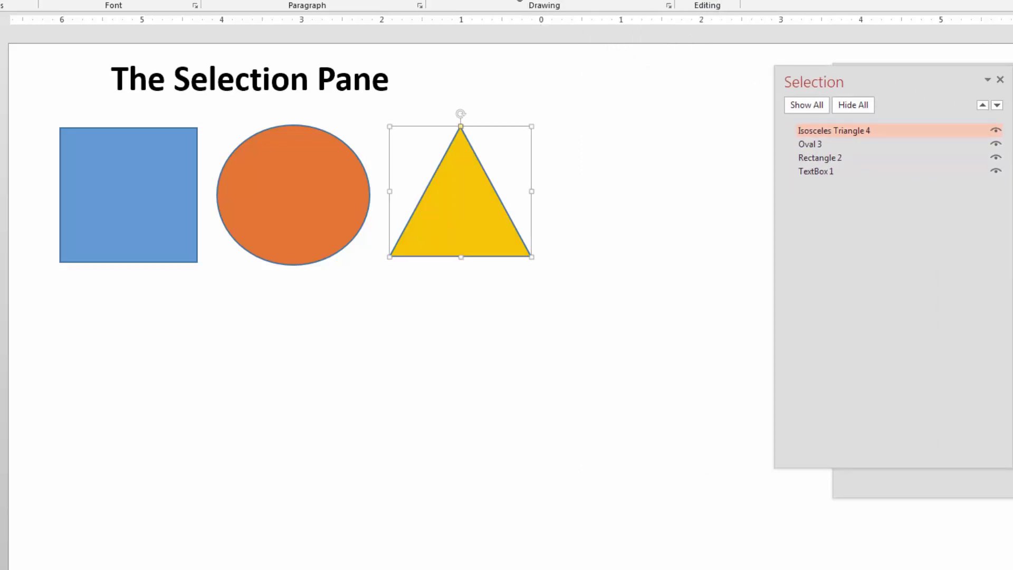
click(520, 3)
drag(552, 122, 736, 266)
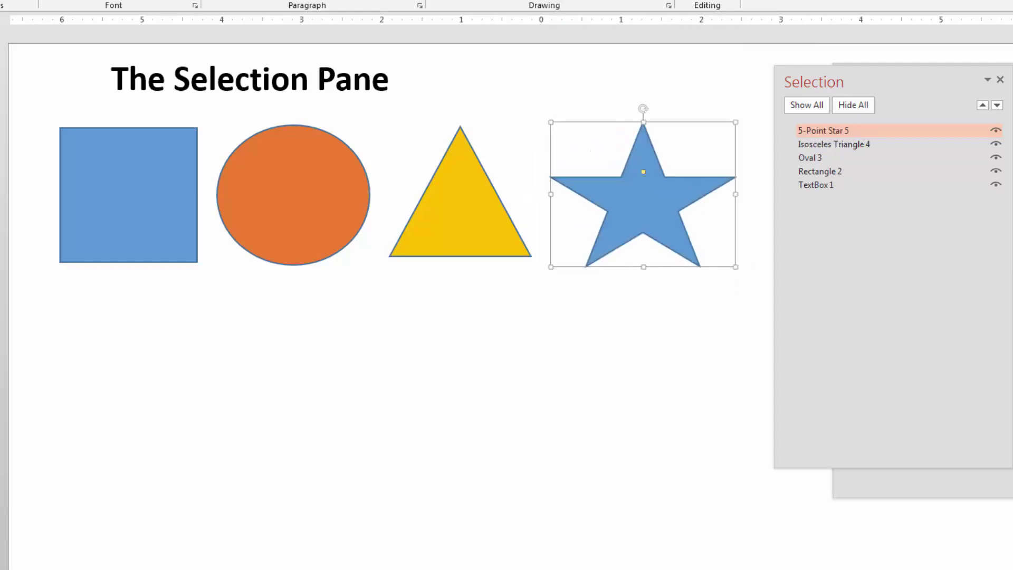
click(654, 0)
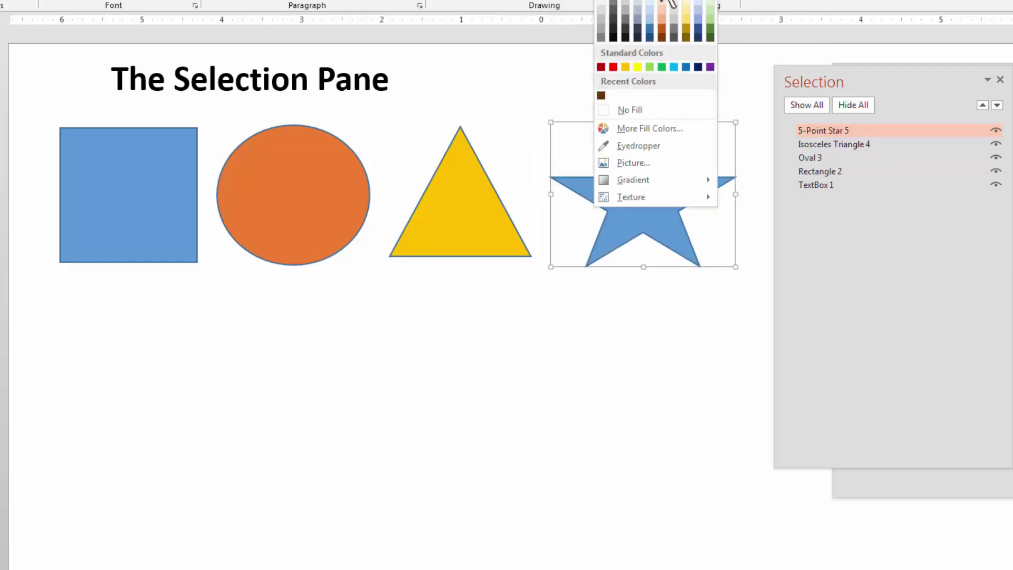
click(714, 7)
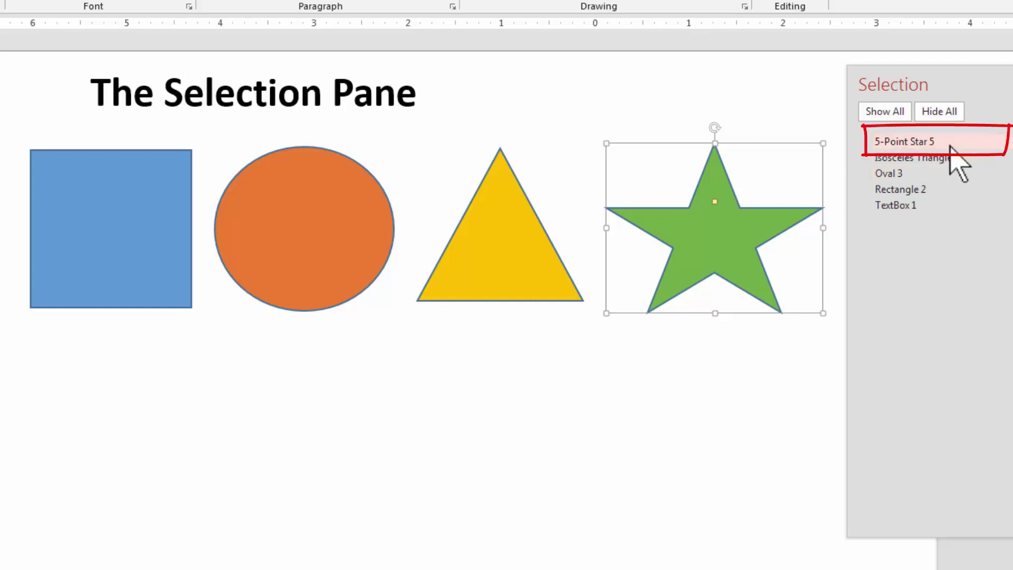
Step: Move the green star slightly up and left, and shift the title text box slightly to the left
drag(742, 236, 717, 215)
click(900, 207)
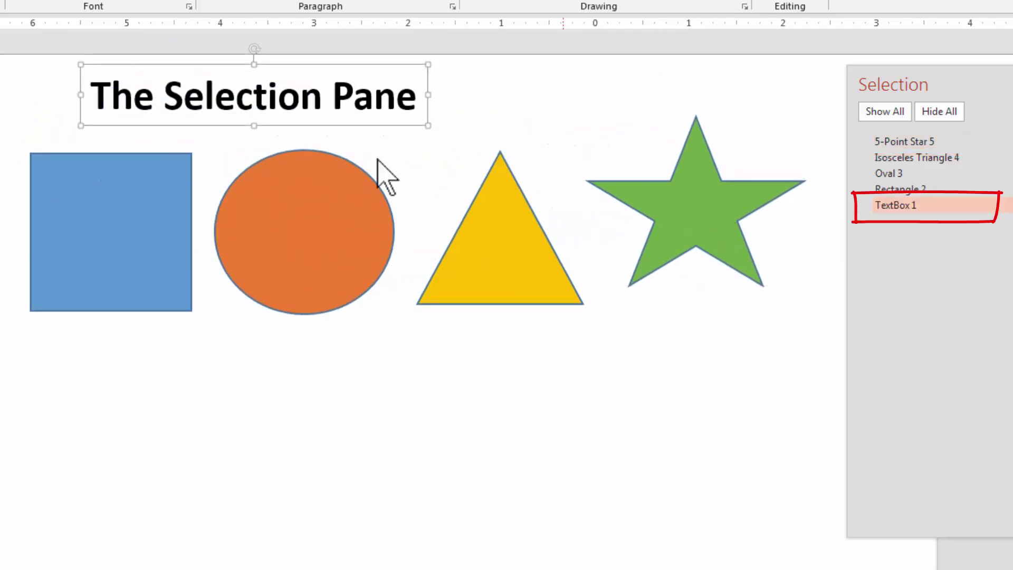
drag(375, 121, 348, 117)
click(520, 477)
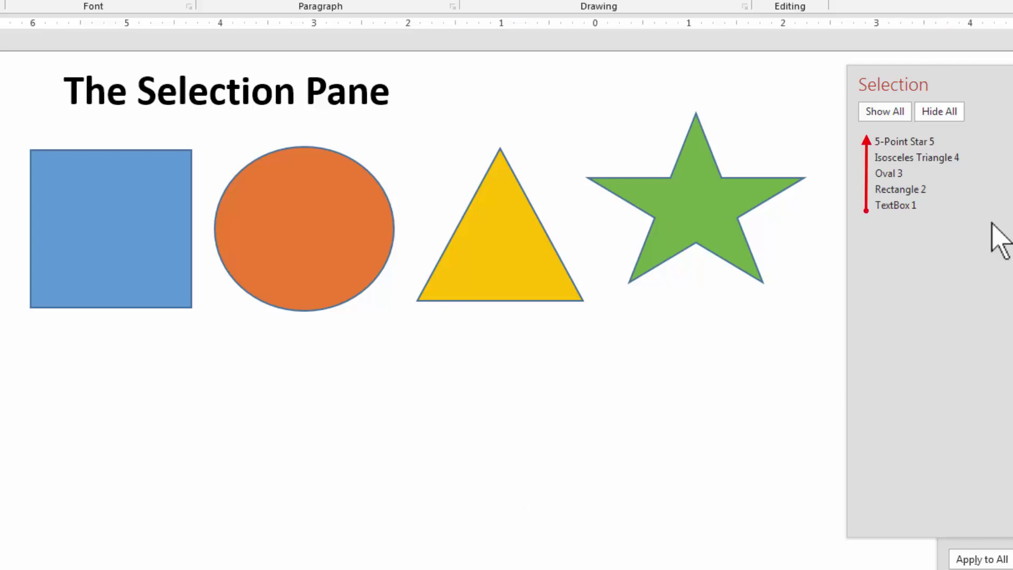
Step: Reposition the green star slightly lower and to the right, beside the triangle
click(692, 240)
mouse_move(691, 264)
mouse_down()
mouse_move(703, 264)
mouse_move(696, 248)
mouse_move(691, 279)
mouse_up()
mouse_move(713, 227)
mouse_down()
mouse_move(563, 231)
mouse_move(718, 225)
mouse_up()
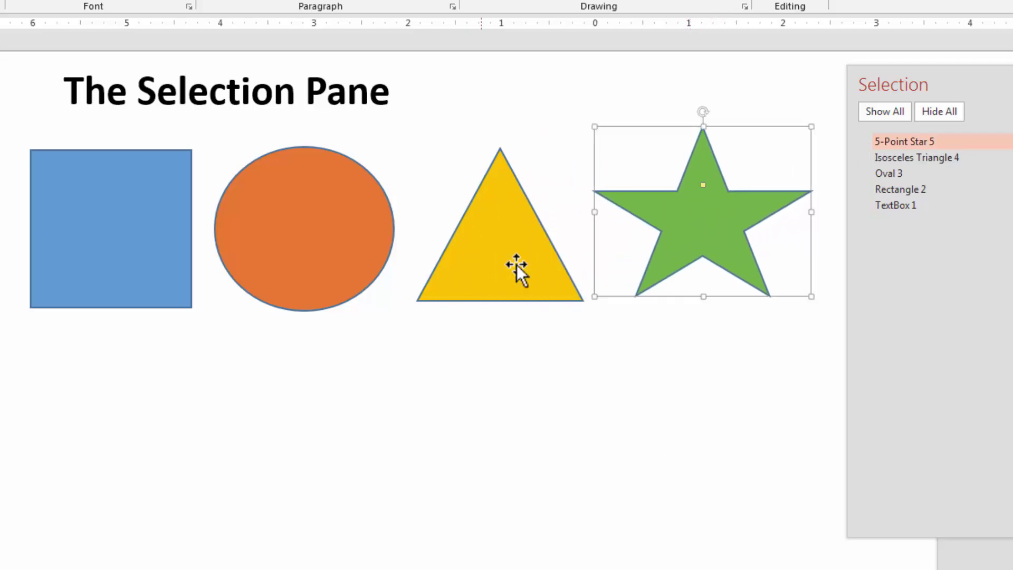
Step: Send the green star one level backward in the stacking order, below the triangle, and nudge it on the slide
drag(1010, 76, 998, 76)
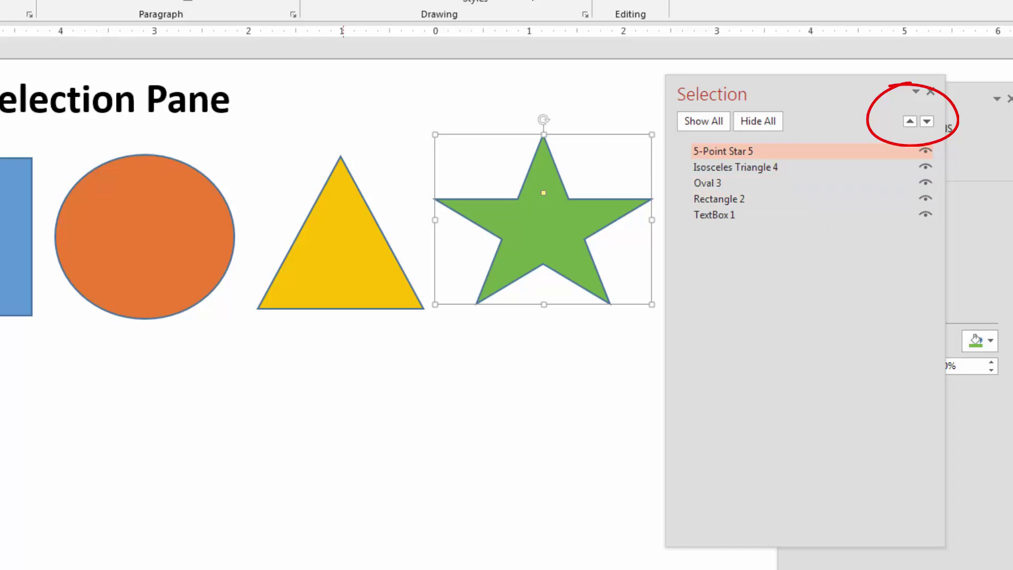
click(927, 122)
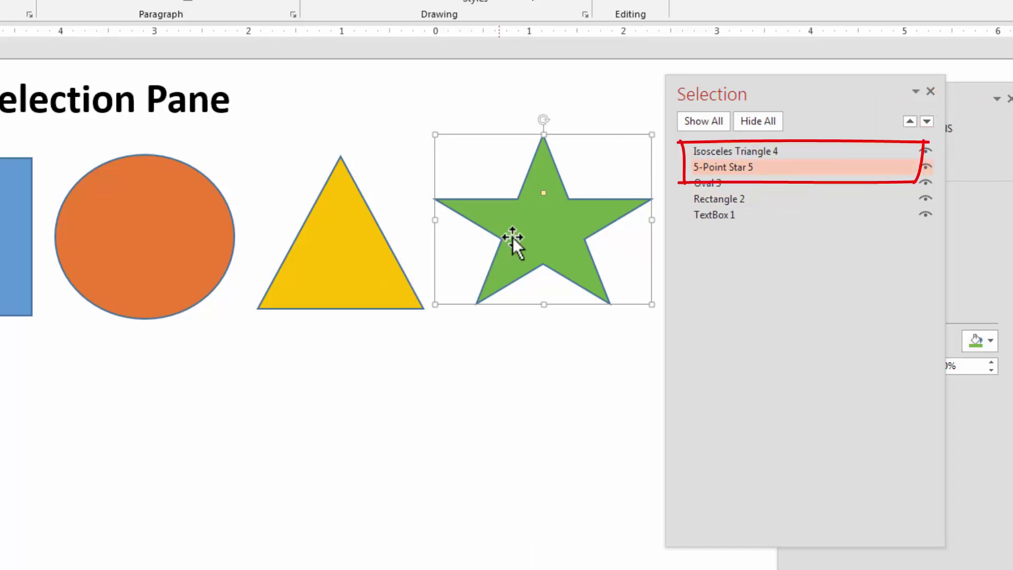
click(562, 230)
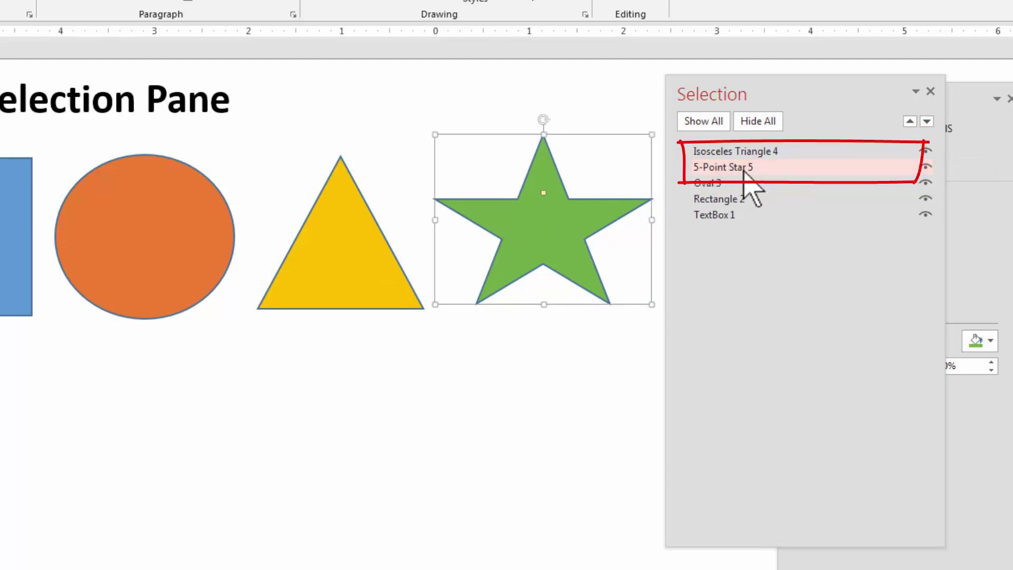
mouse_move(568, 218)
mouse_down()
mouse_move(362, 227)
mouse_move(576, 217)
mouse_up()
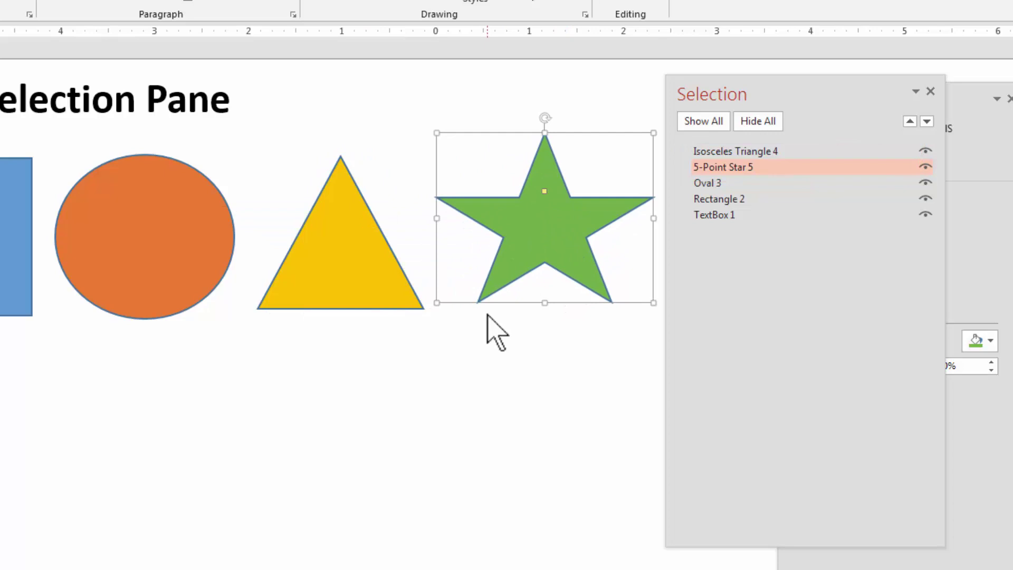
Step: Hide the green star through its Selection pane entry and make it visible again
mouse_move(814, 142)
mouse_down()
mouse_move(739, 145)
mouse_move(814, 143)
mouse_up()
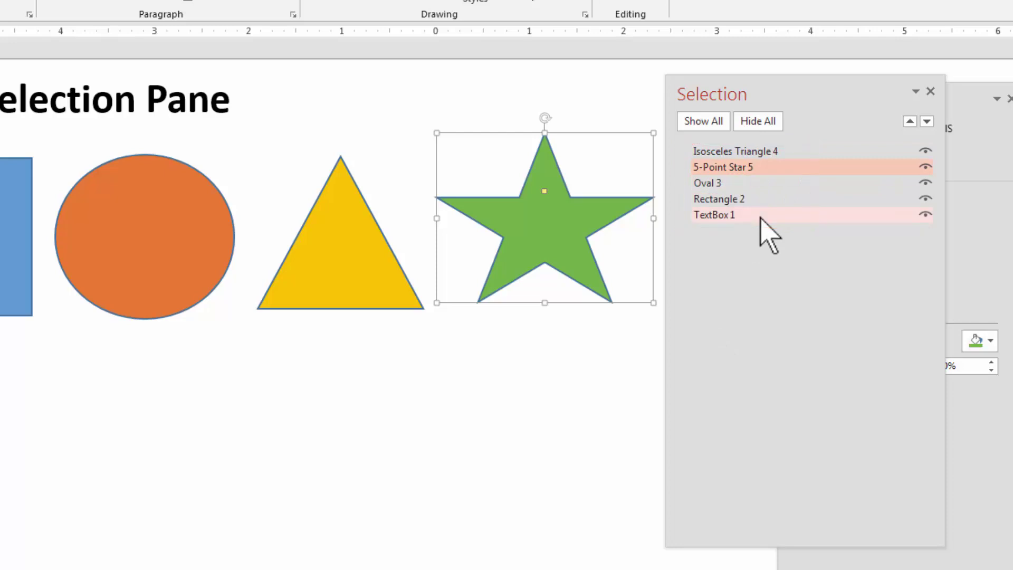
drag(761, 218, 760, 214)
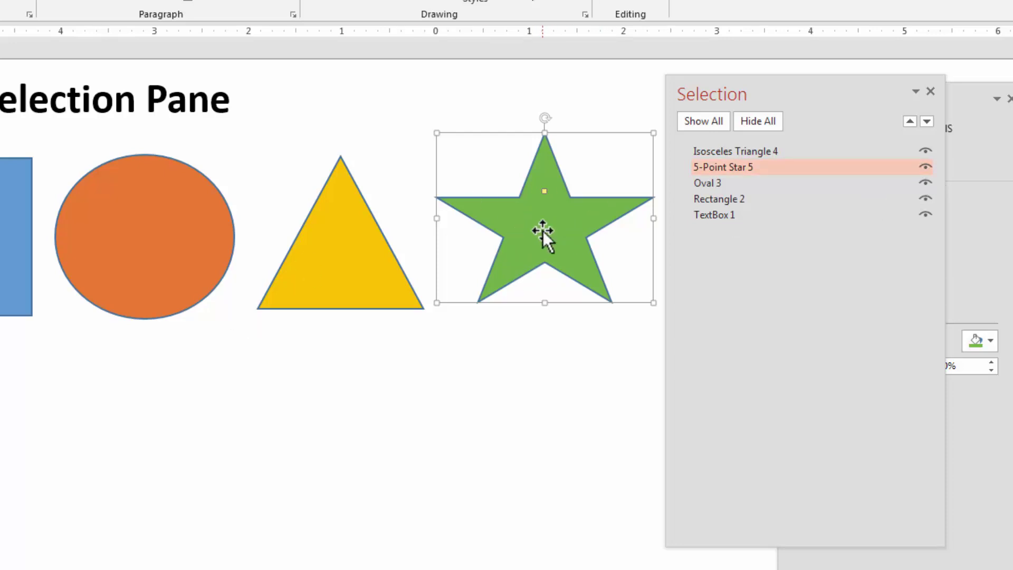
click(926, 166)
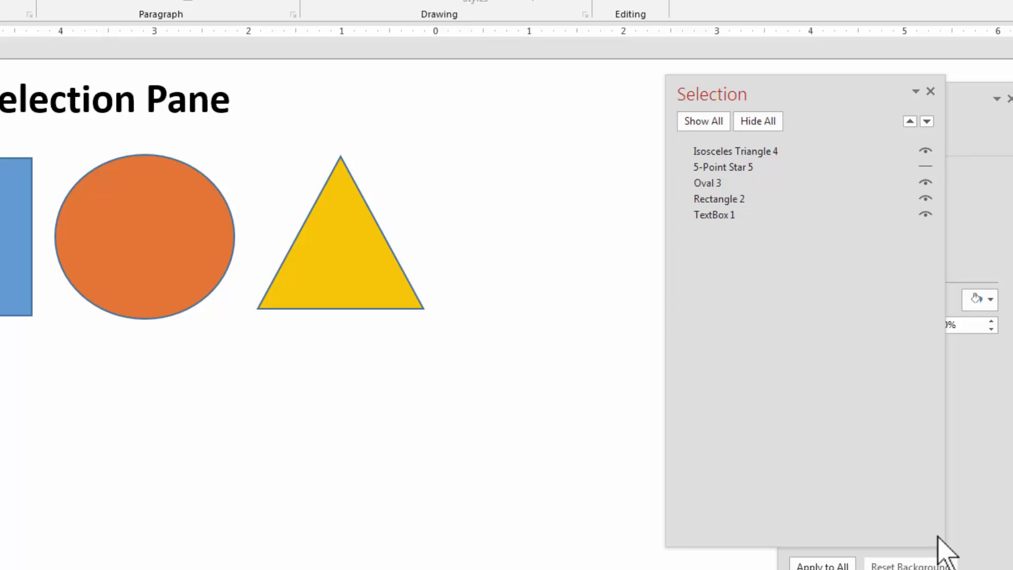
click(925, 167)
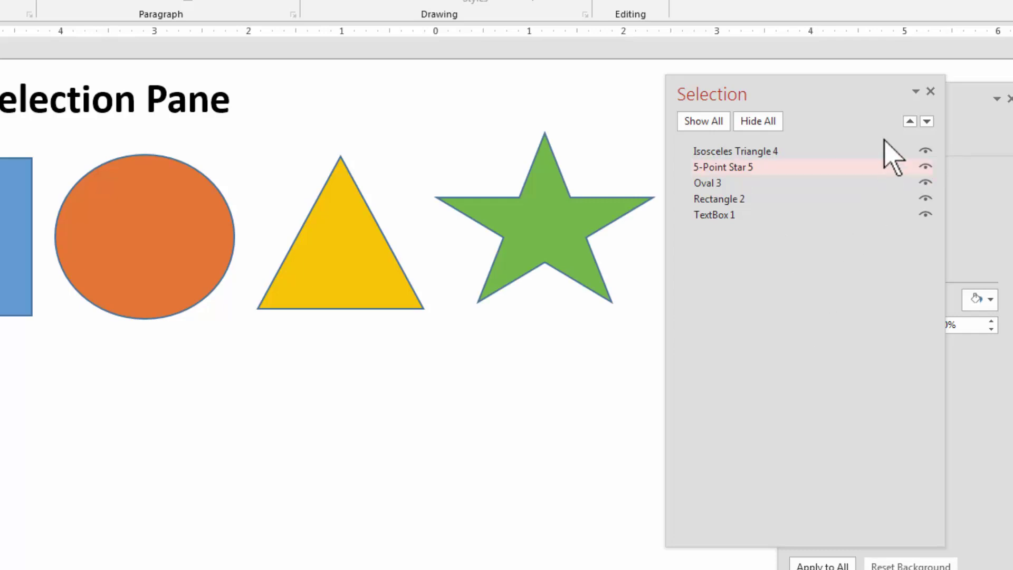
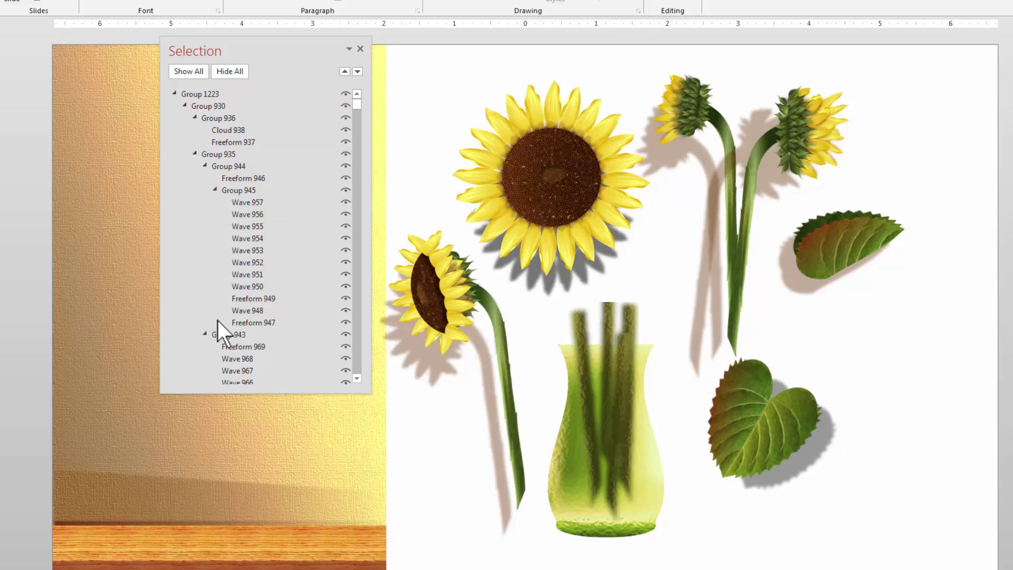
Step: Select the large sunflower, look for its entry in the Selection pane list, and return to the list's beginning
click(507, 127)
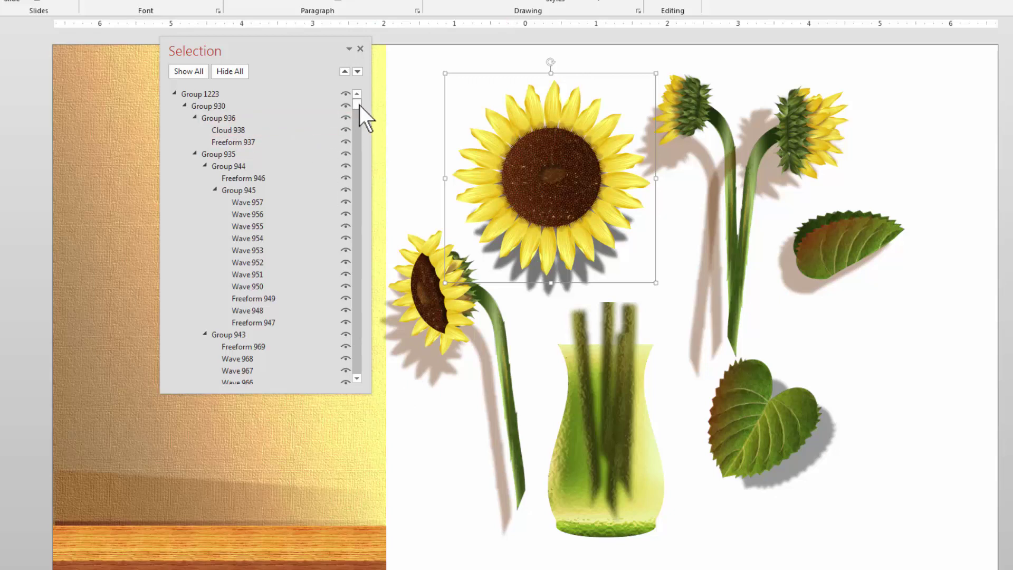
drag(359, 105, 353, 236)
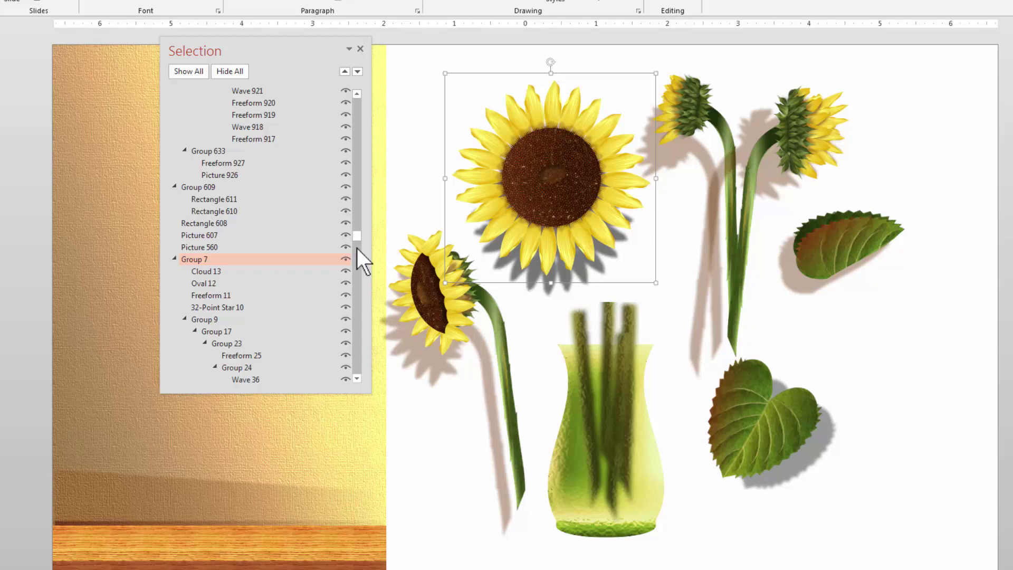
drag(360, 237, 364, 102)
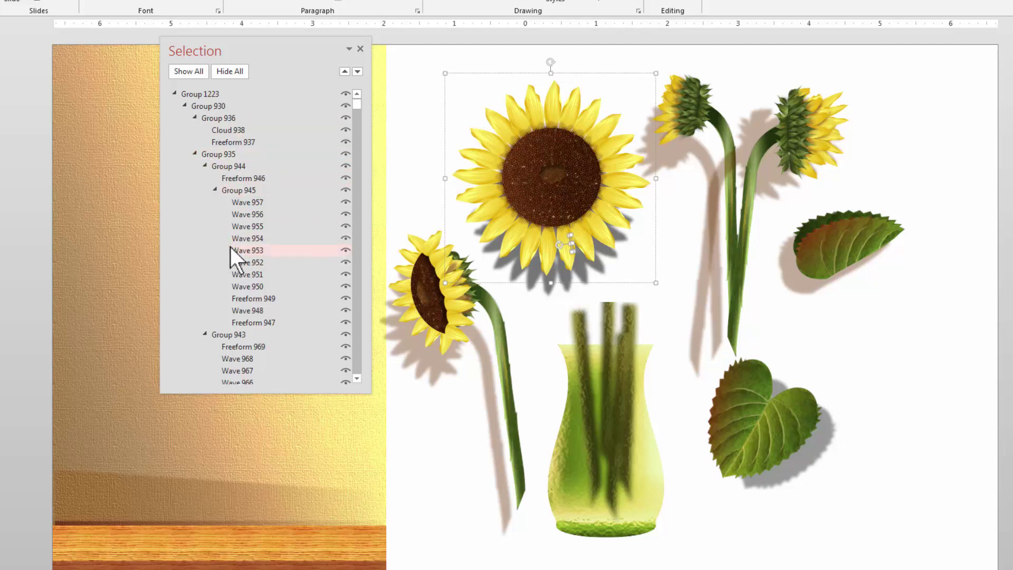
Step: Collapse every expanded group in the Selection pane so that only the top-level objects are listed
click(175, 93)
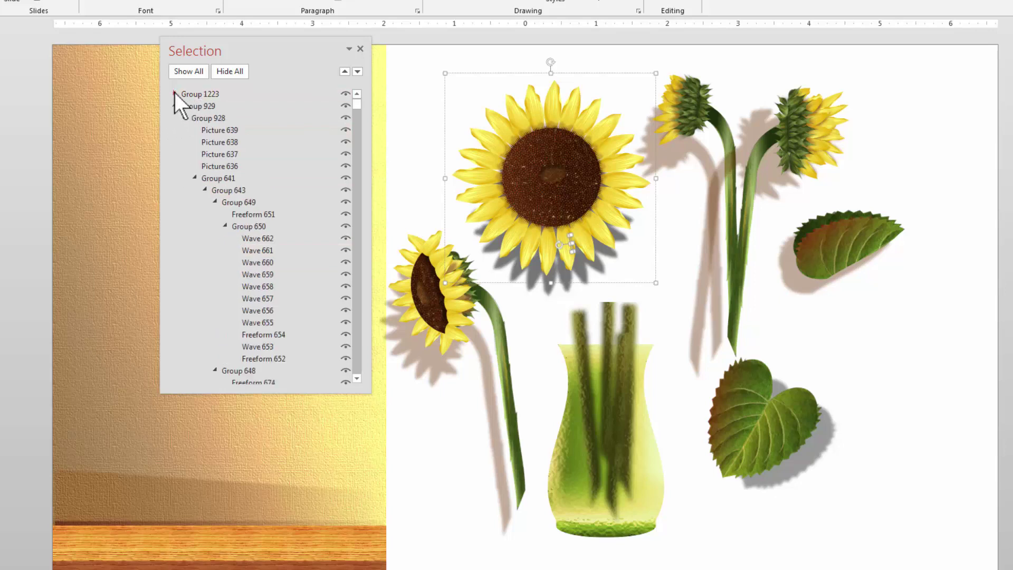
click(174, 105)
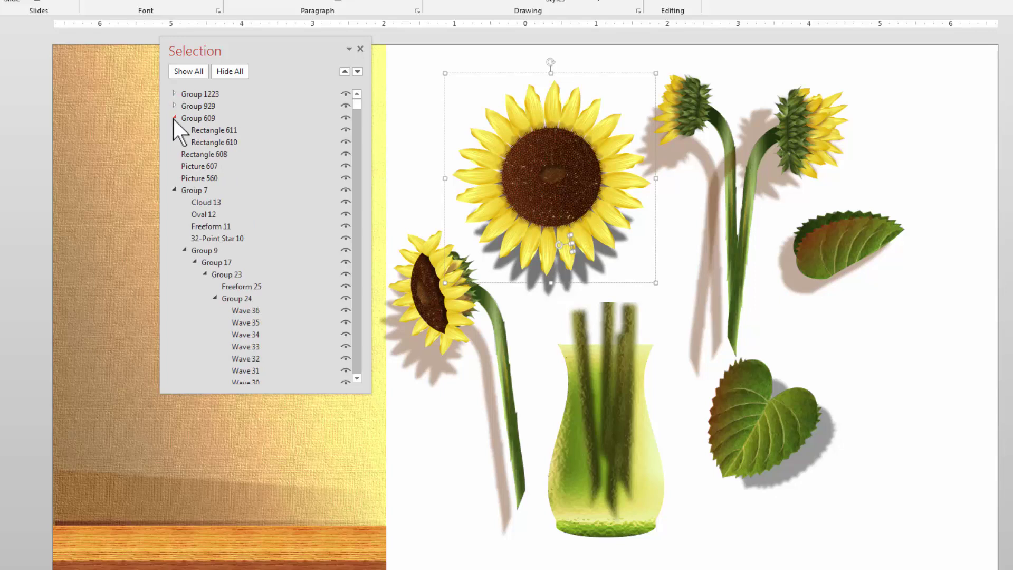
click(174, 117)
click(175, 166)
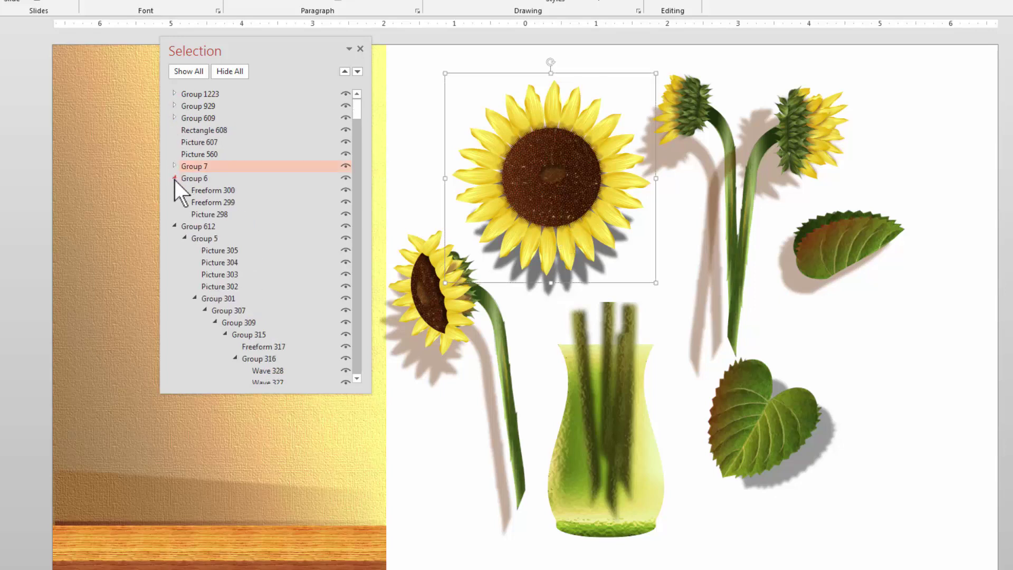
click(175, 190)
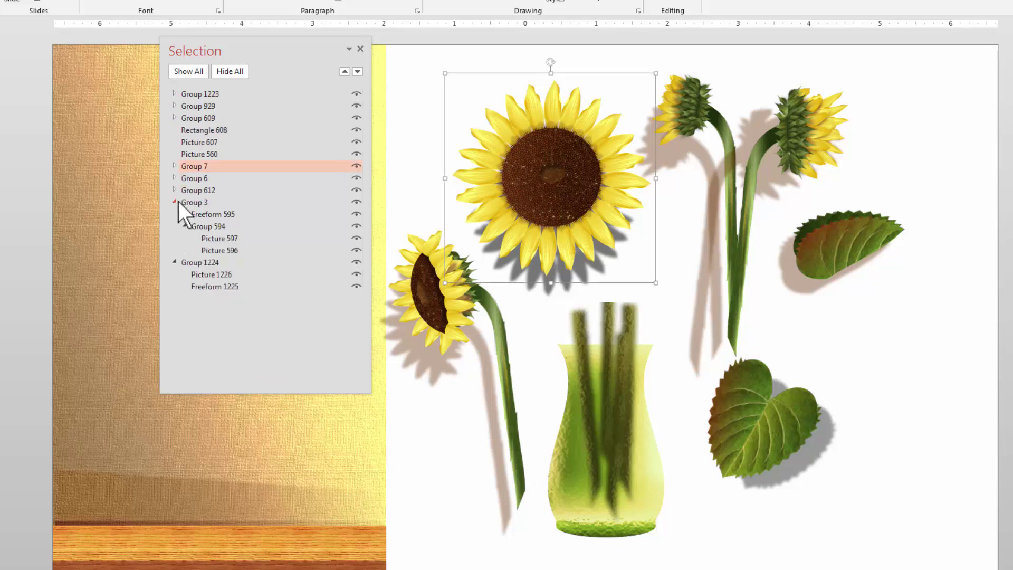
click(175, 202)
click(174, 214)
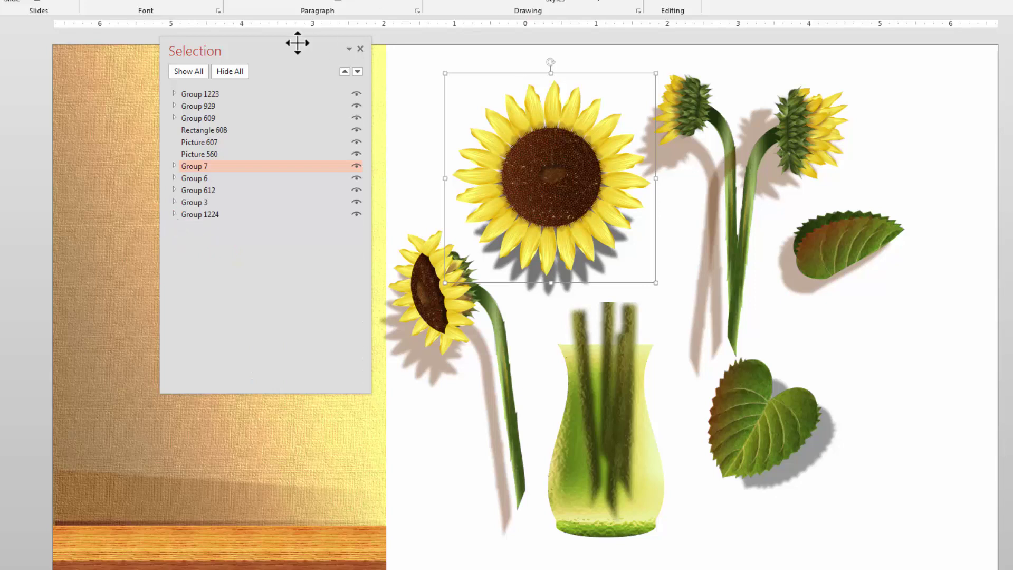
Step: Hide the large sunflower, Group 7, through its Selection pane entry and make it visible again
drag(294, 41, 300, 50)
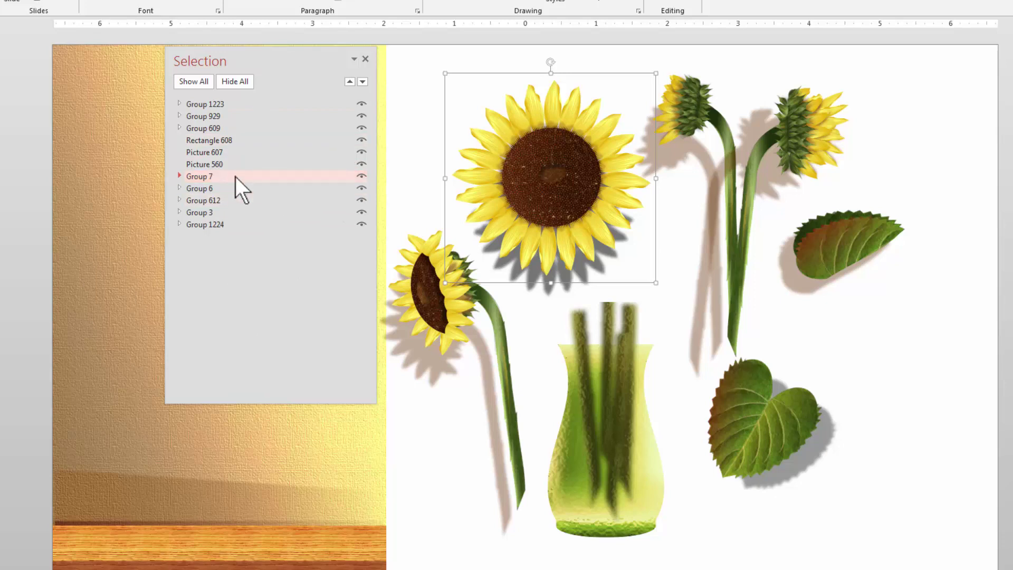
click(361, 176)
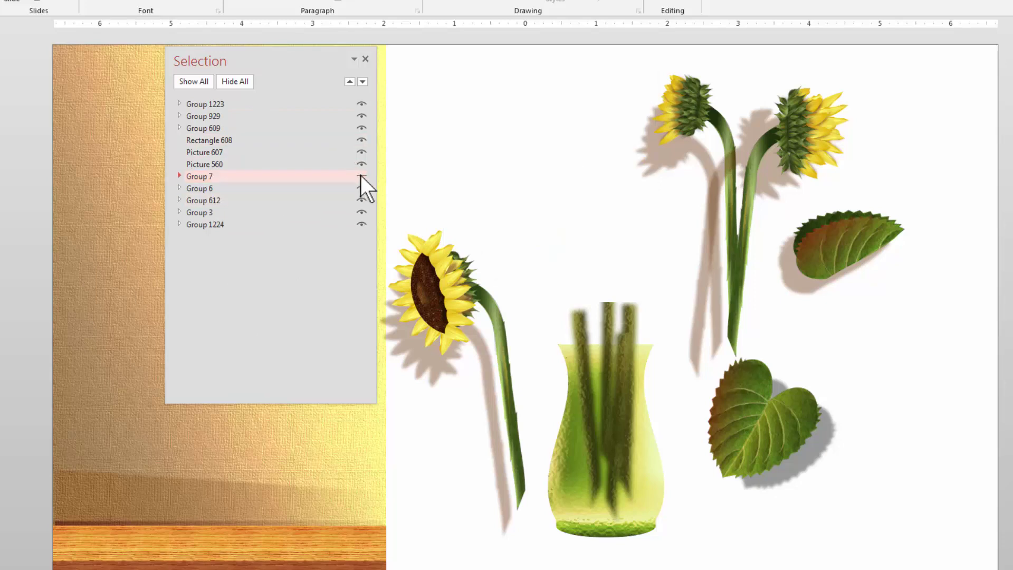
click(361, 177)
Step: Move the Selection pane off the wall and table backdrop, group all of the backdrop's pieces together, and collapse the new group's entry
drag(283, 61, 627, 58)
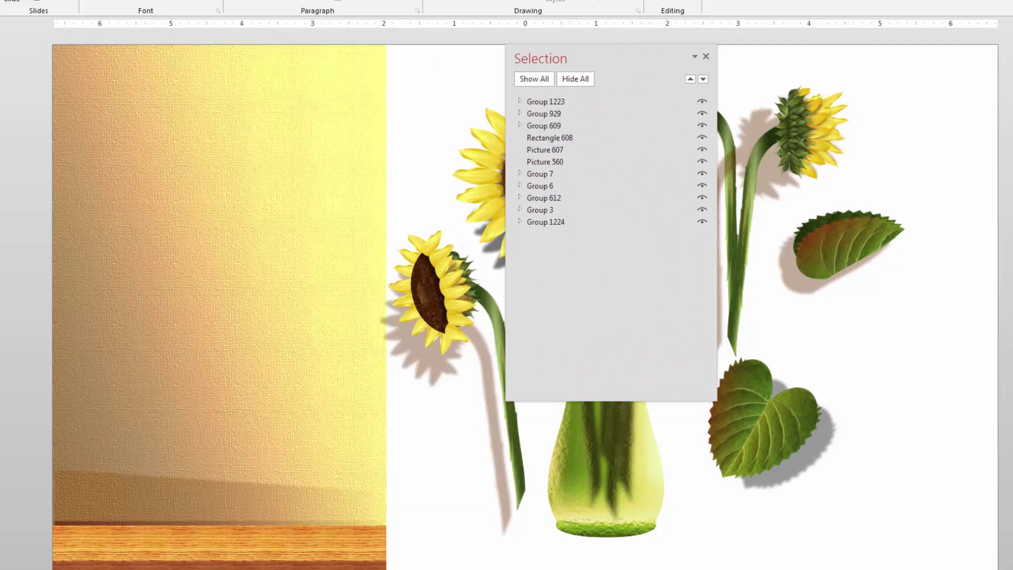
click(204, 558)
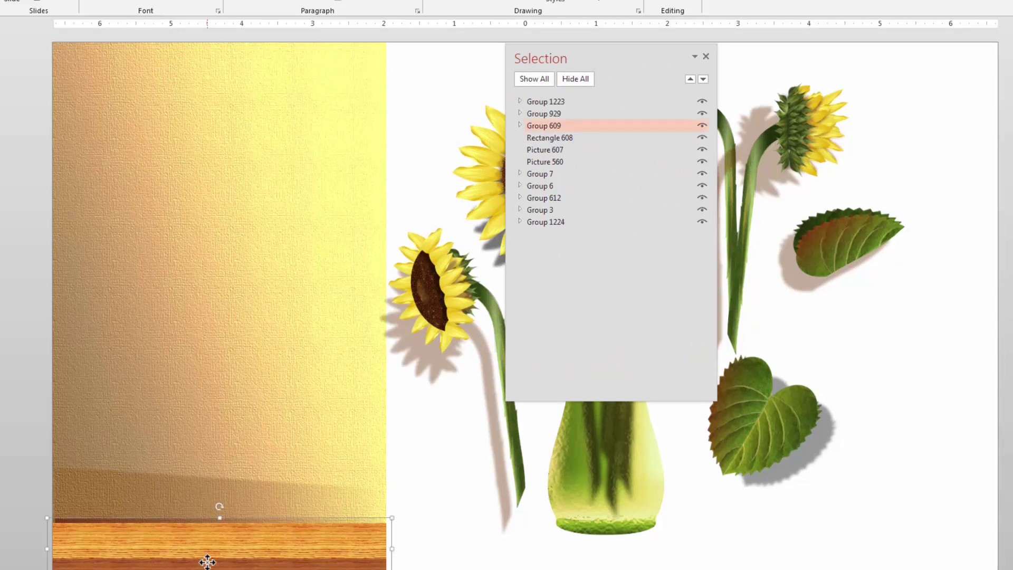
click(226, 341)
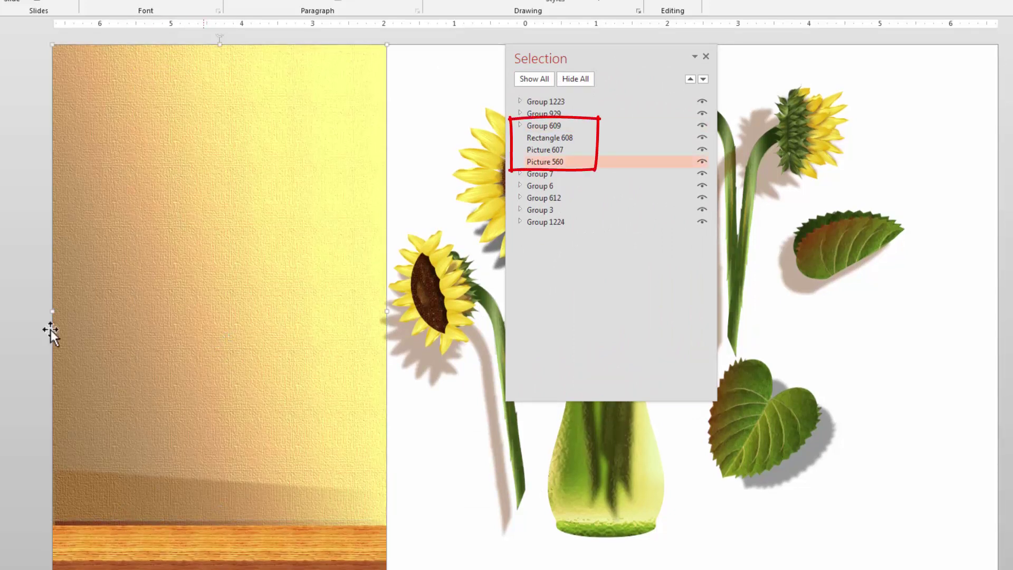
click(9, 296)
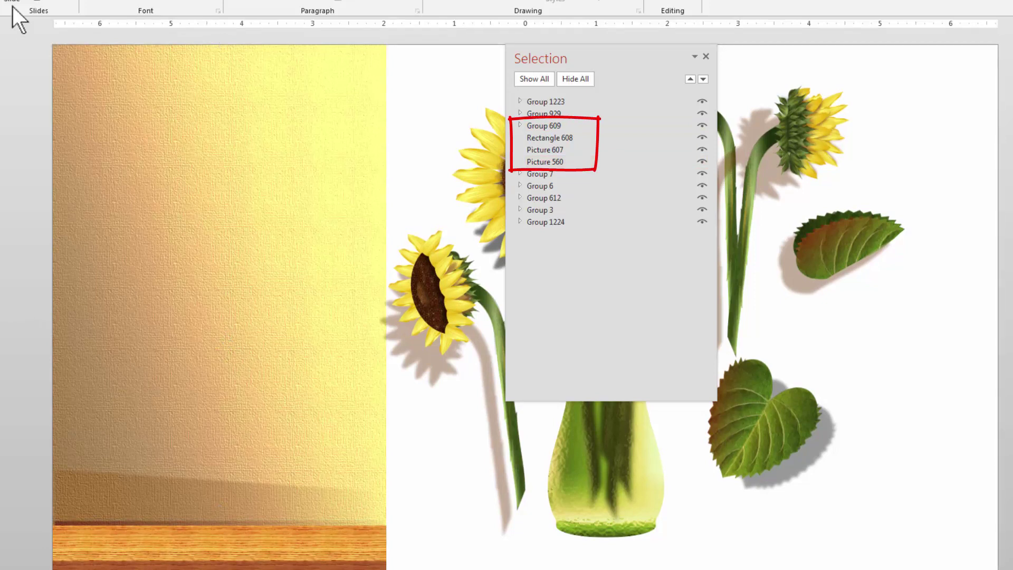
drag(1, 35, 411, 569)
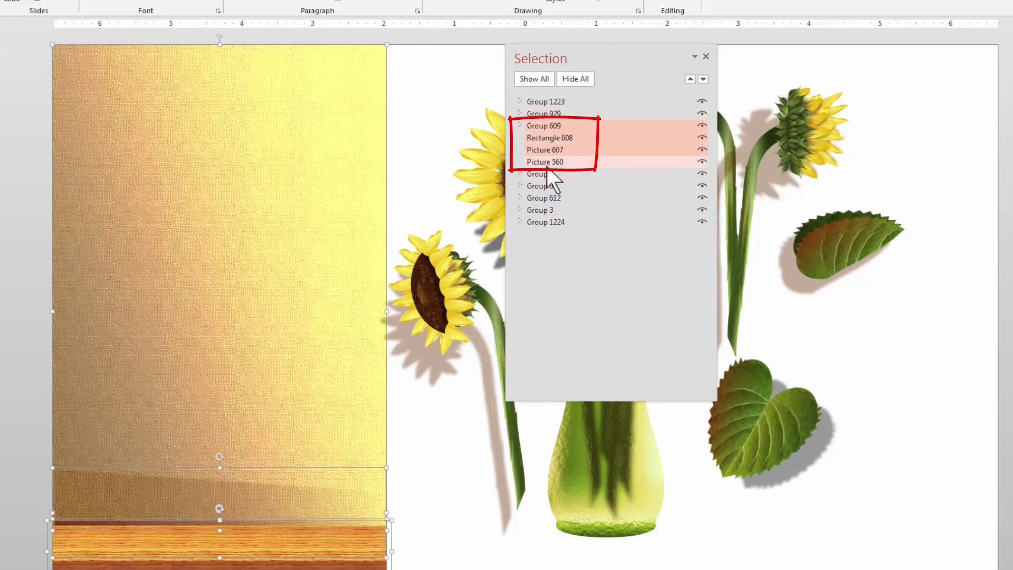
key(ctrl+g)
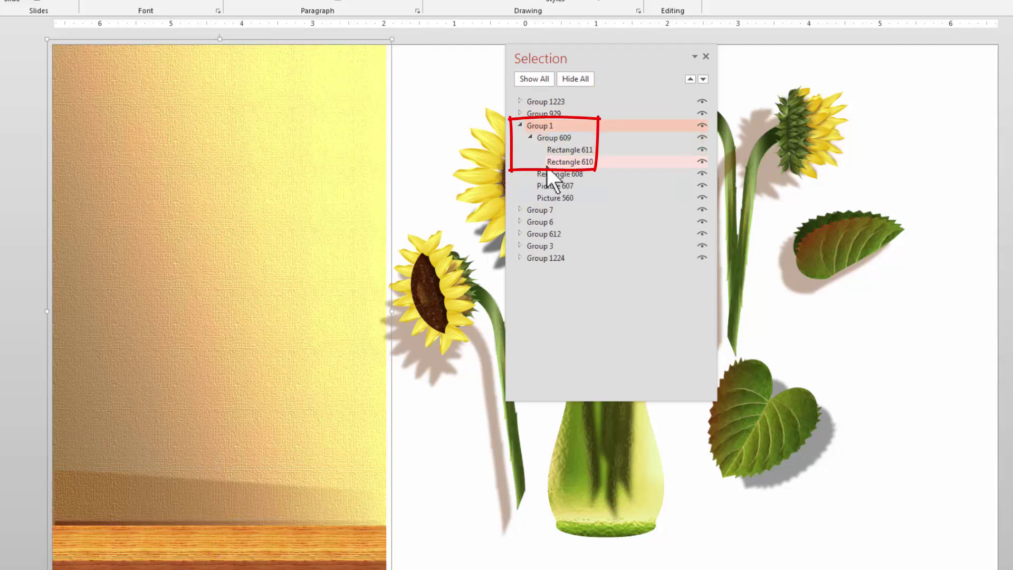
click(521, 126)
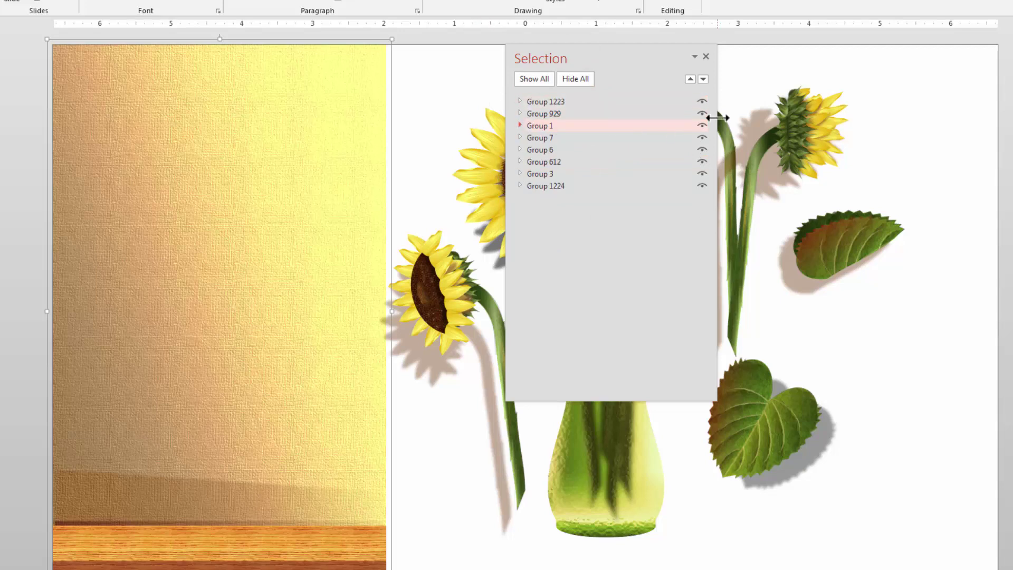
Step: Select the wall and table backdrop group and rename it Background in the Selection pane
ctrl+click(589, 139)
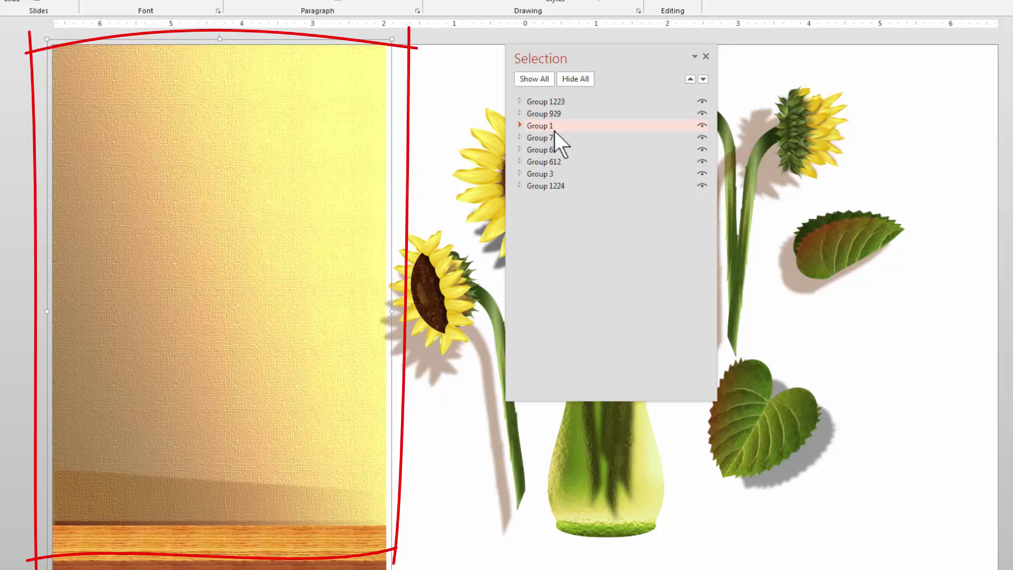
click(430, 554)
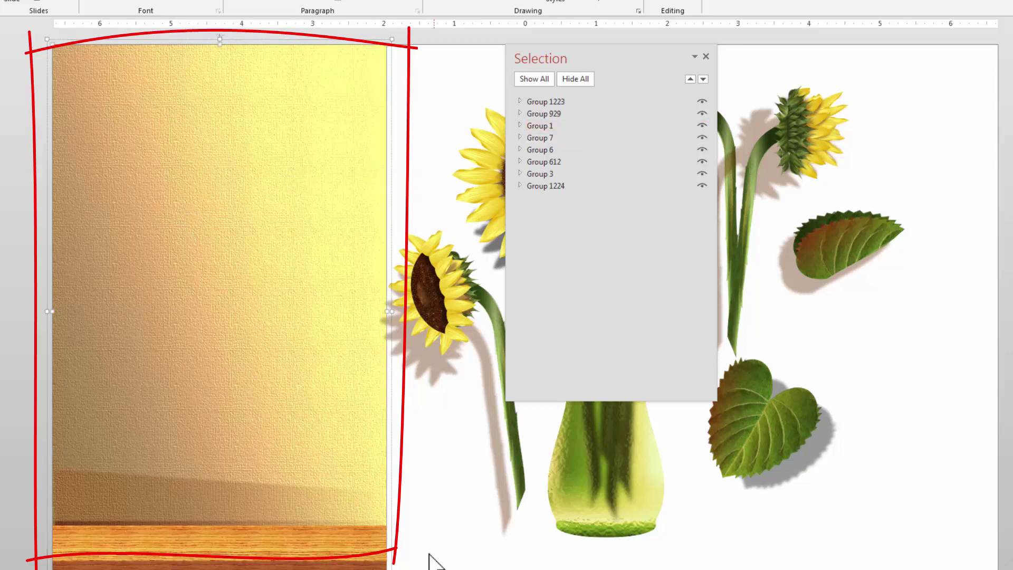
click(292, 420)
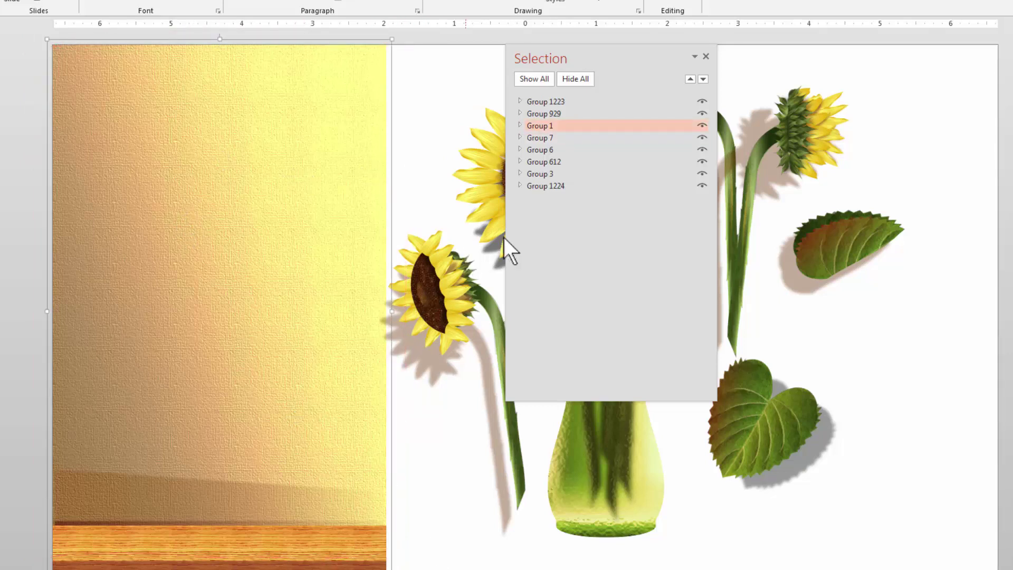
click(571, 124)
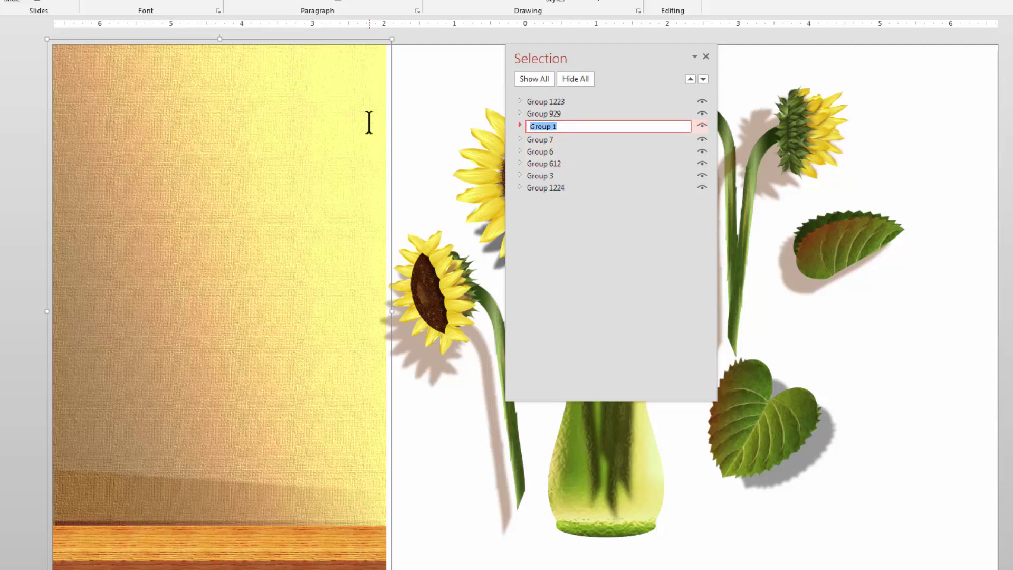
text(Background)
key(Return)
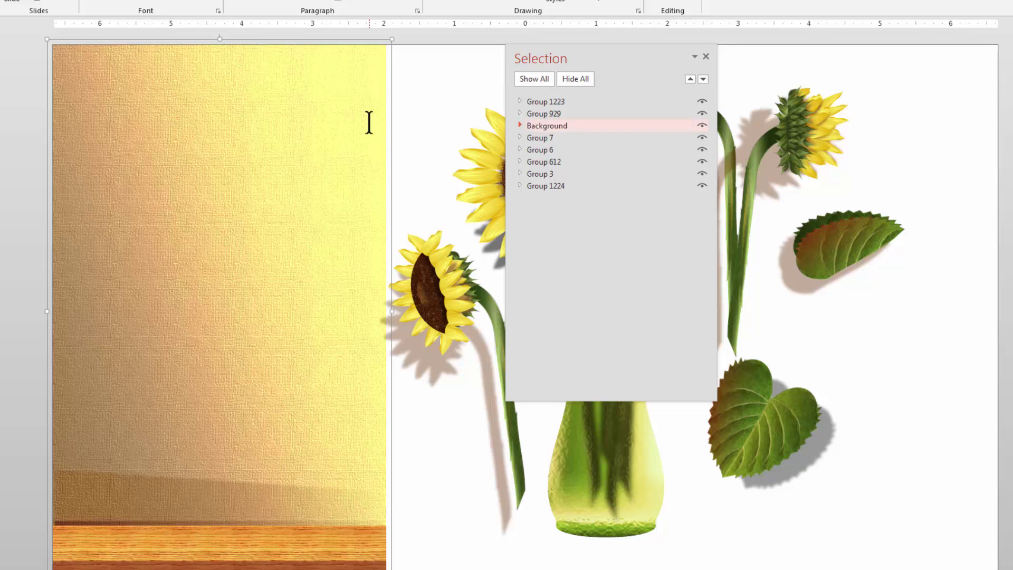
Step: Move the Selection pane back over the backdrop and rename the side-view sunflower's group, Group 1223, as Profile
drag(674, 57, 309, 70)
click(207, 116)
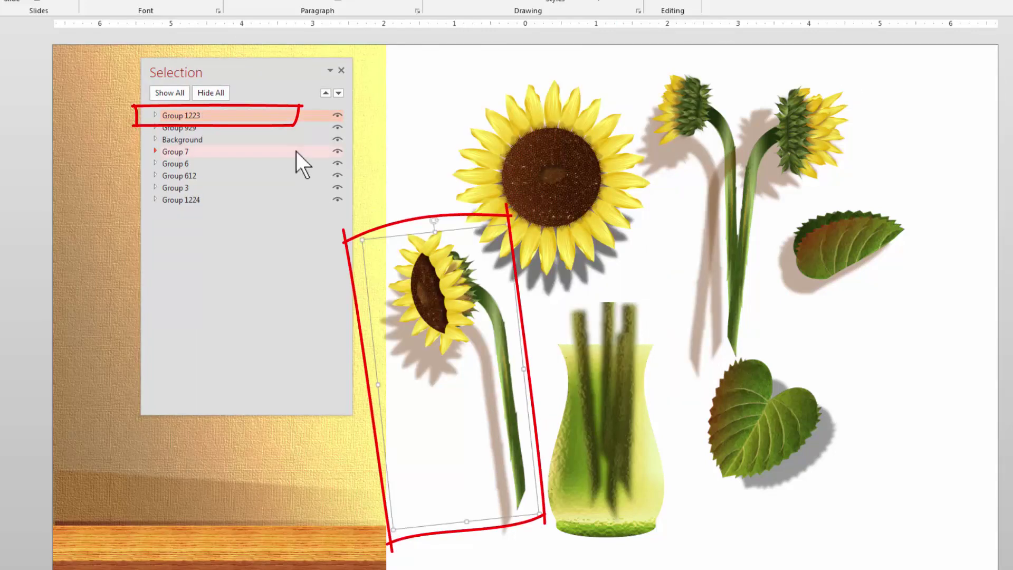
click(223, 121)
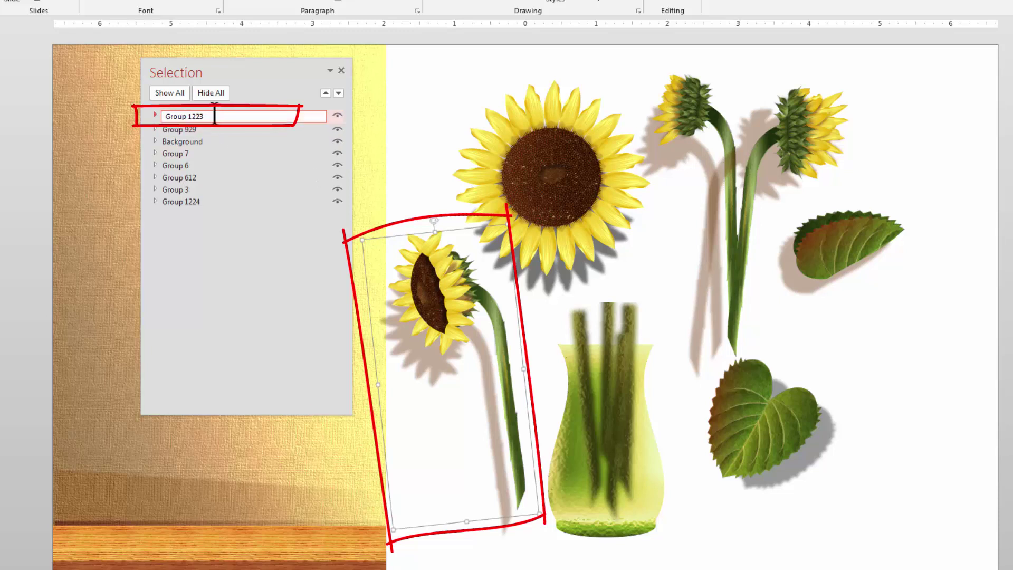
text(P)
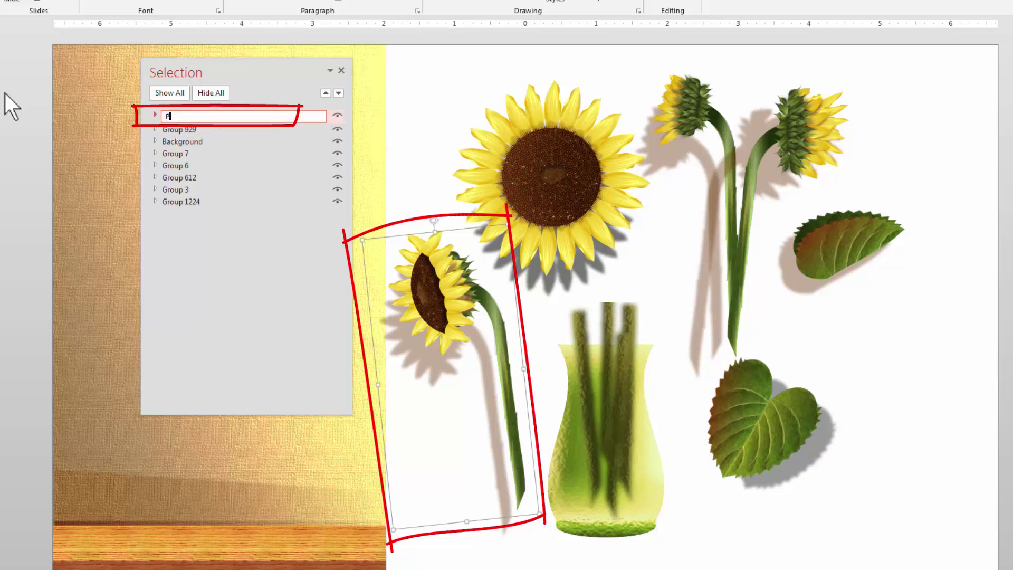
text(rofile)
key(Return)
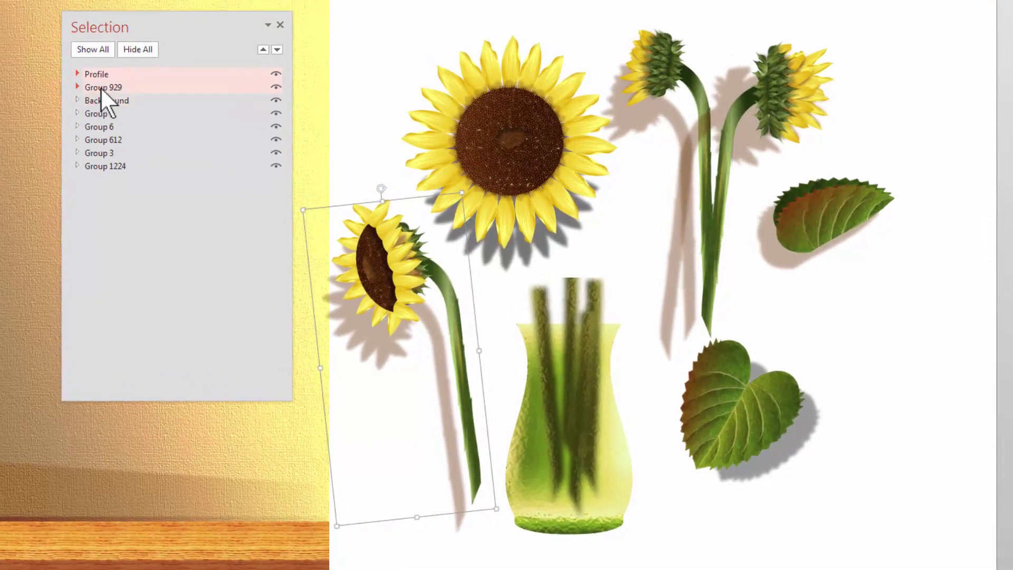
Step: Move the right-facing bud, Group 929, slightly away from the other bud and rename it Bud1
click(149, 113)
drag(797, 80, 839, 68)
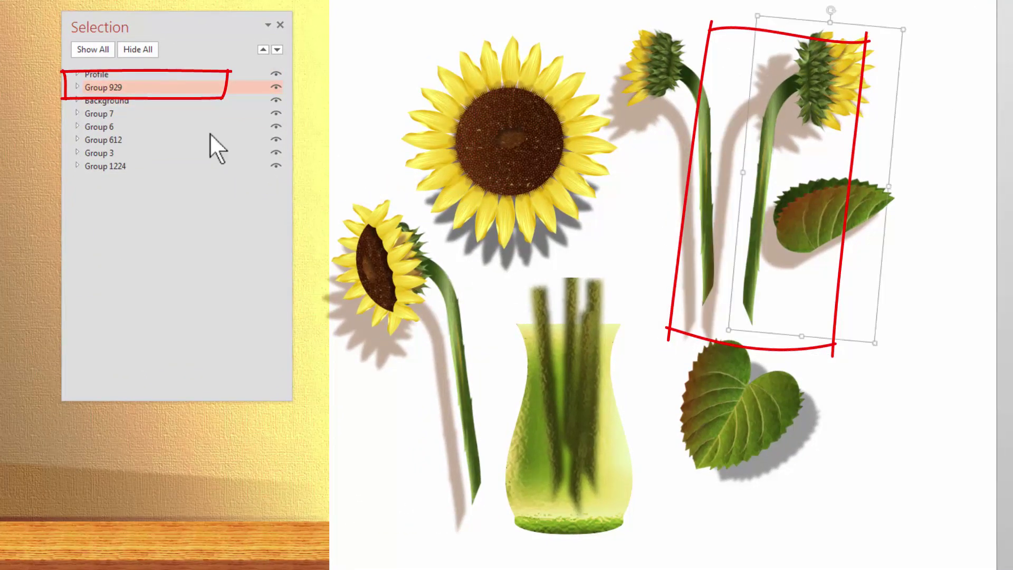
click(135, 89)
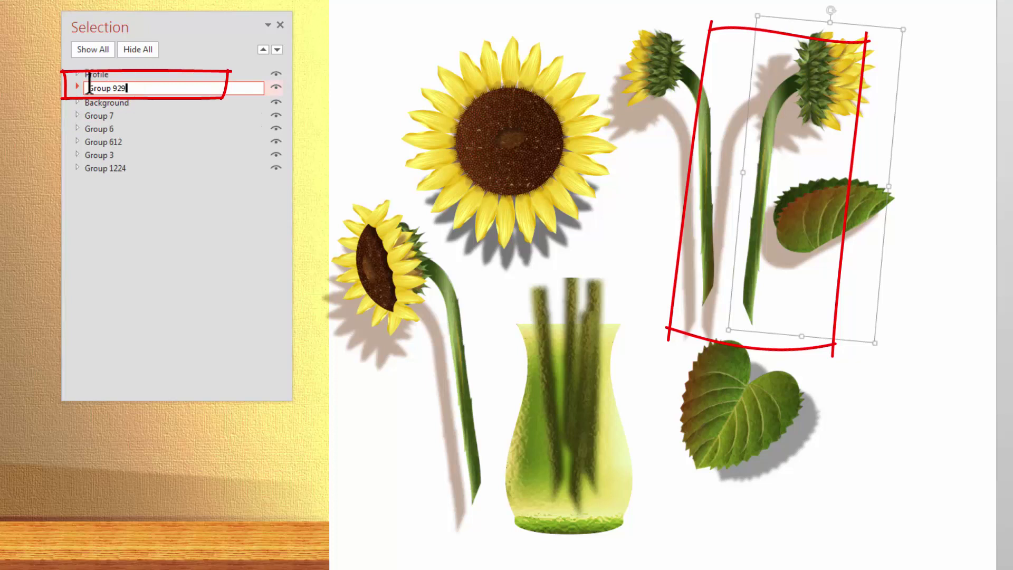
text(Bud)
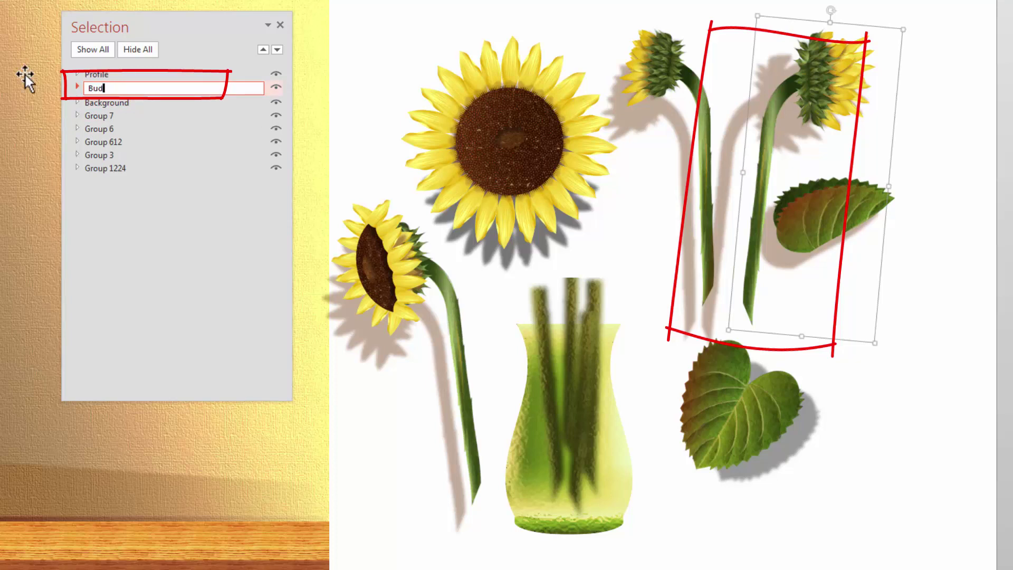
text(1)
key(Return)
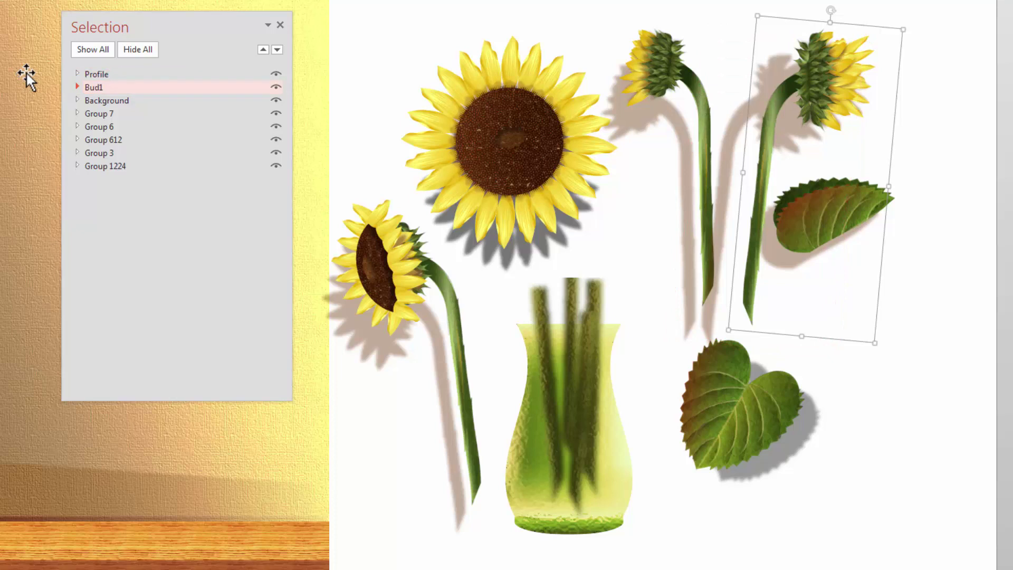
Step: Rename the large front-facing flower's group, Group 7, as Sunflower in the Selection pane
click(113, 114)
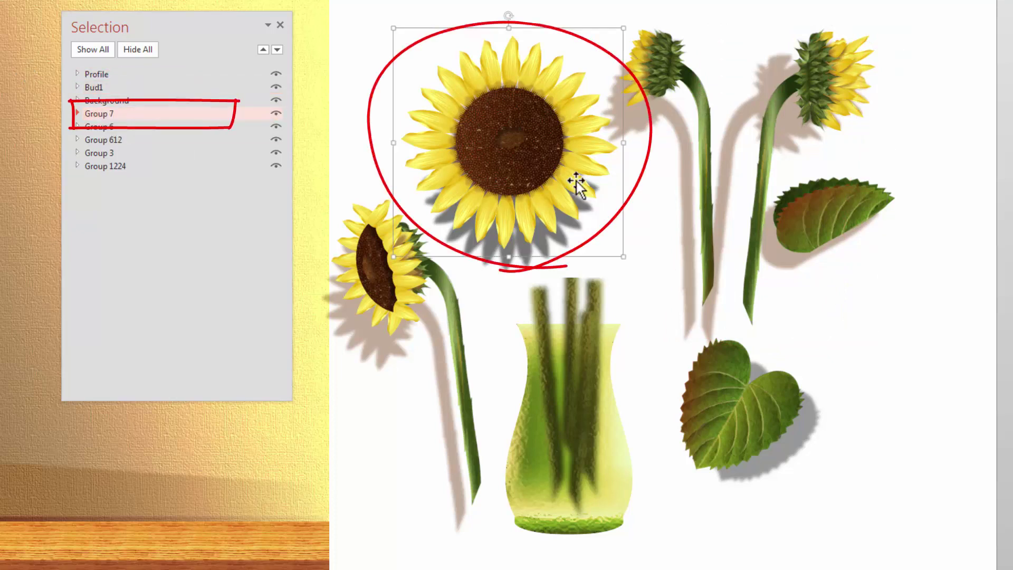
click(122, 116)
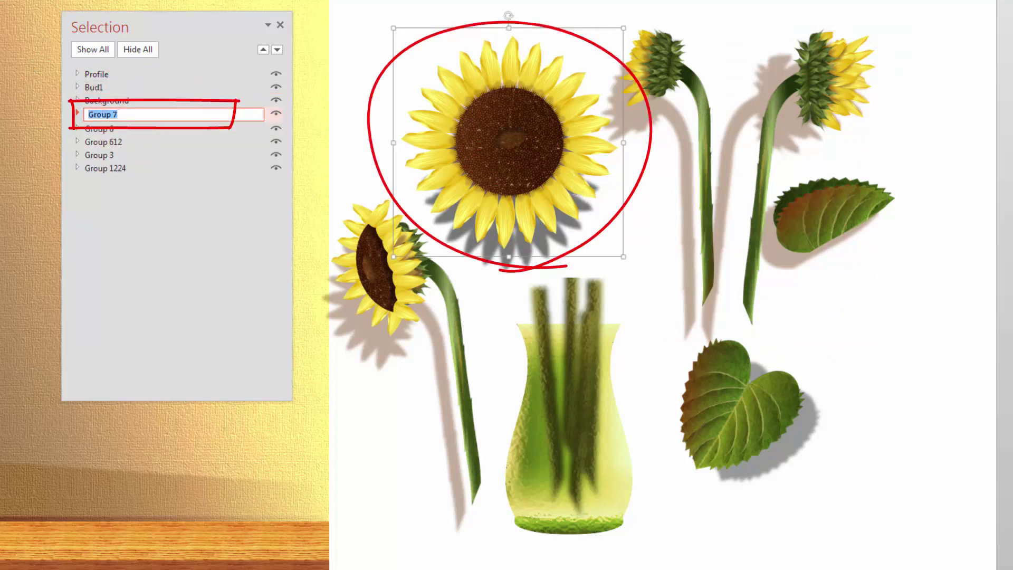
text(Sunflower)
key(Return)
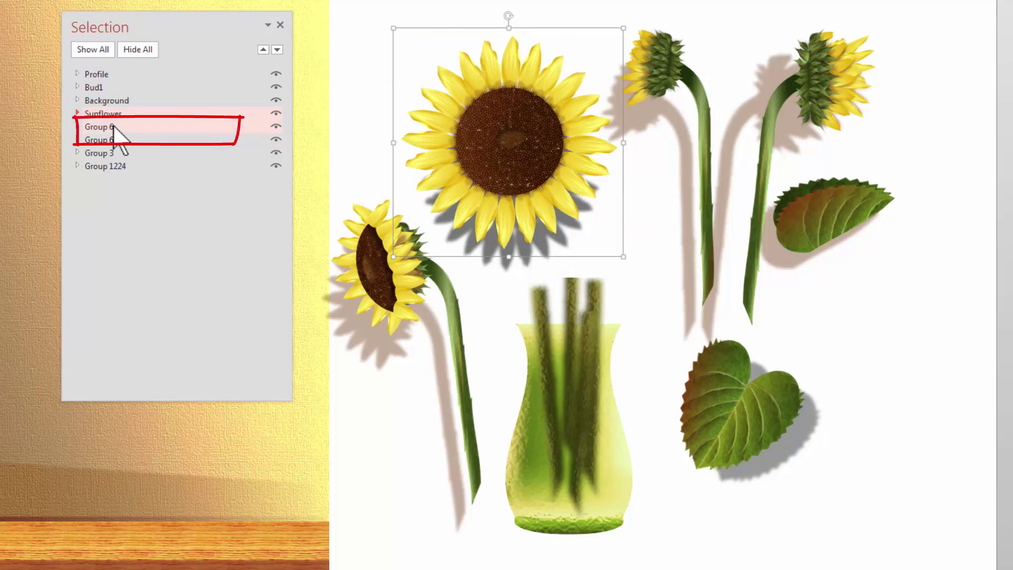
Step: Rename the heart-shaped leaf's group, Group 6, as Leaf1 in the Selection pane
click(95, 130)
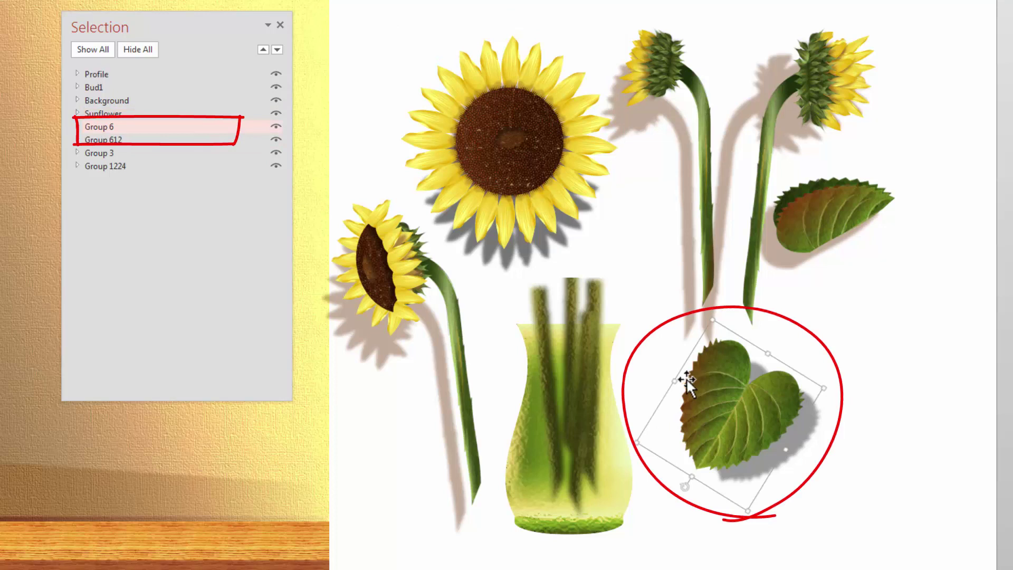
click(139, 127)
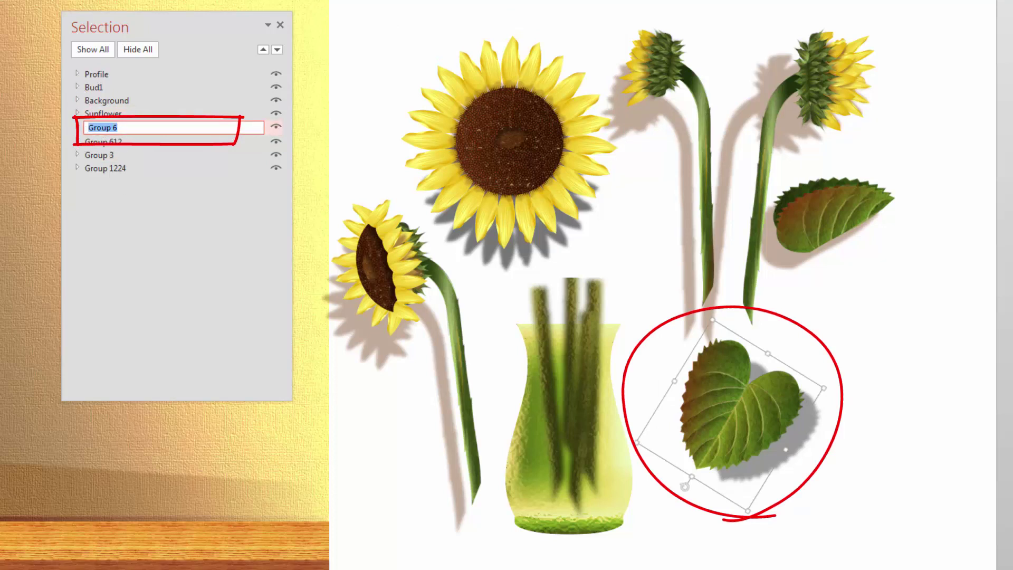
text(Leaf1)
key(Return)
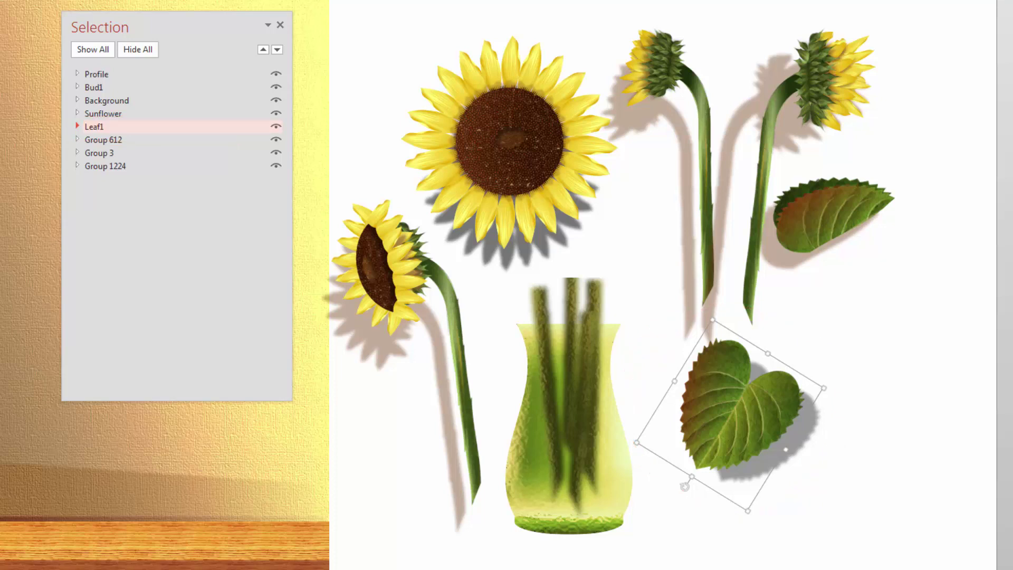
Step: Rename the left-facing bud's group, Group 612, as Bud2 in the Selection pane
click(108, 140)
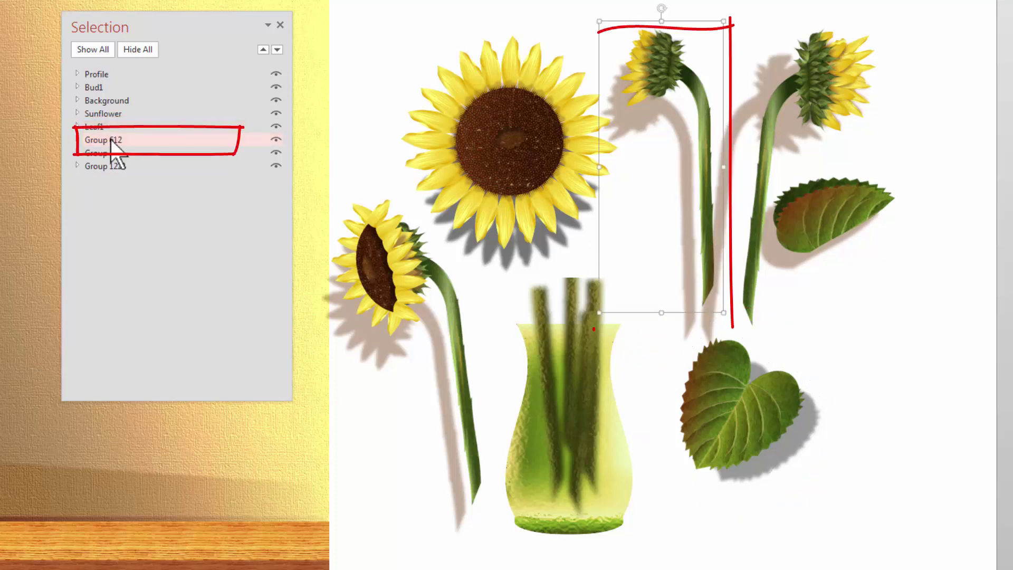
ctrl+click(140, 133)
click(141, 141)
click(141, 141)
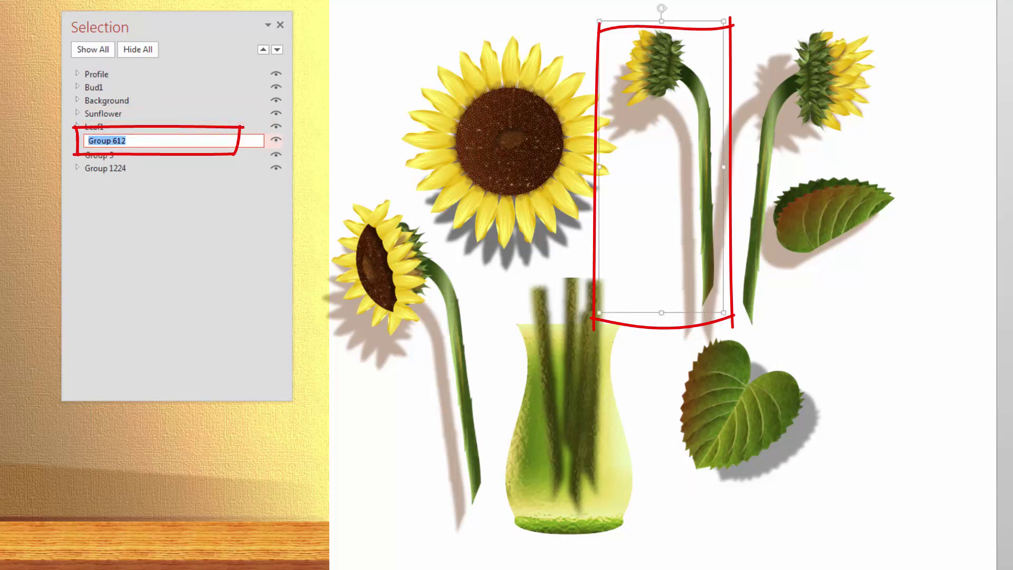
text(Bud2)
key(Return)
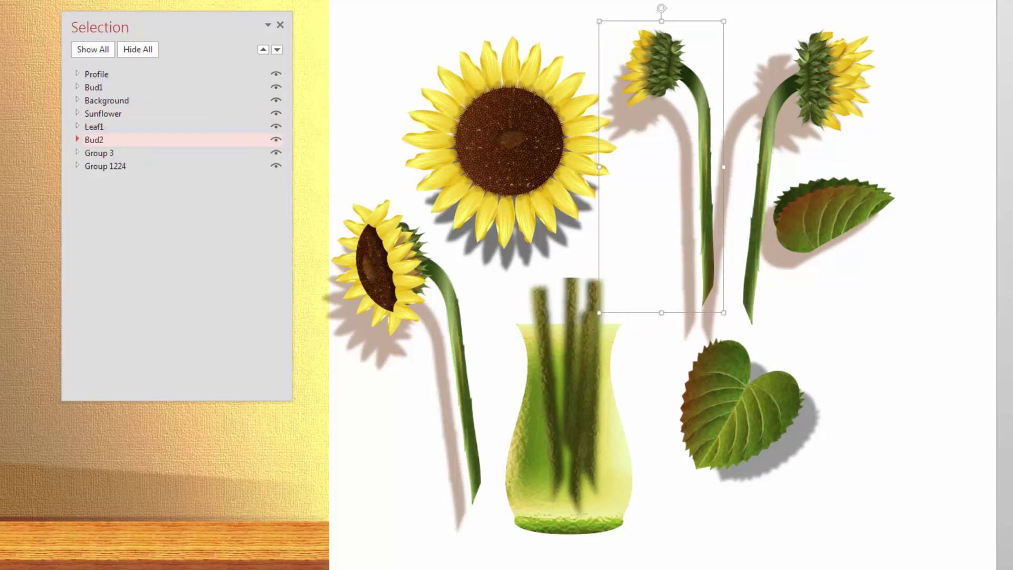
Step: Rename the folded leaf's group, Group 3, as Side1 in the Selection pane
click(97, 154)
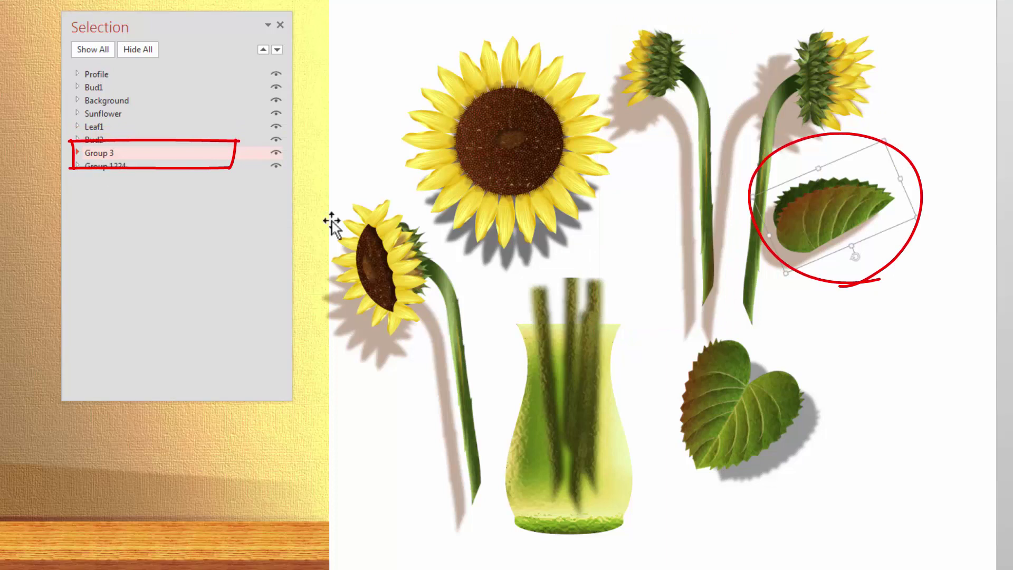
click(132, 157)
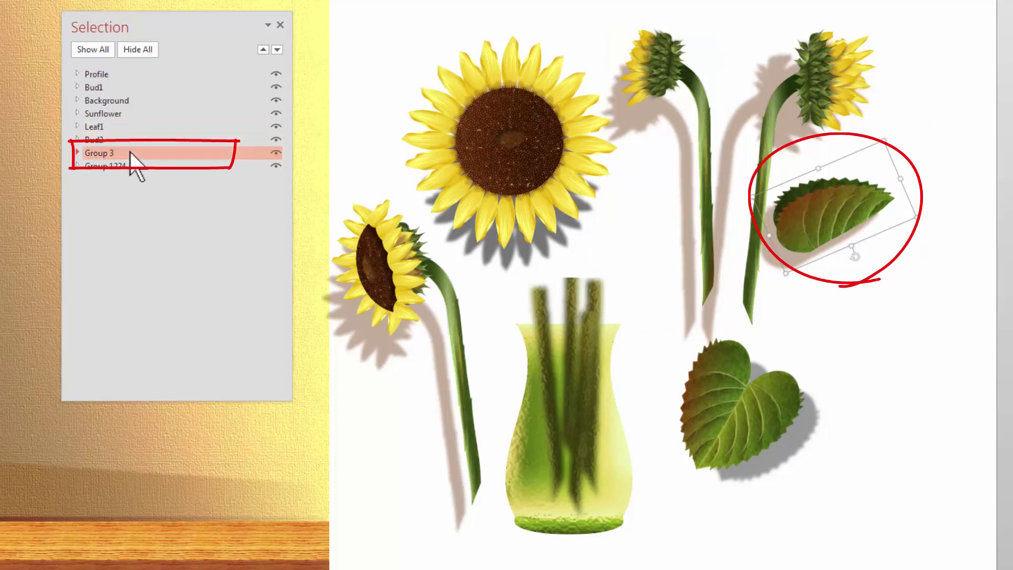
key(ctrl+a)
key(BackSpace)
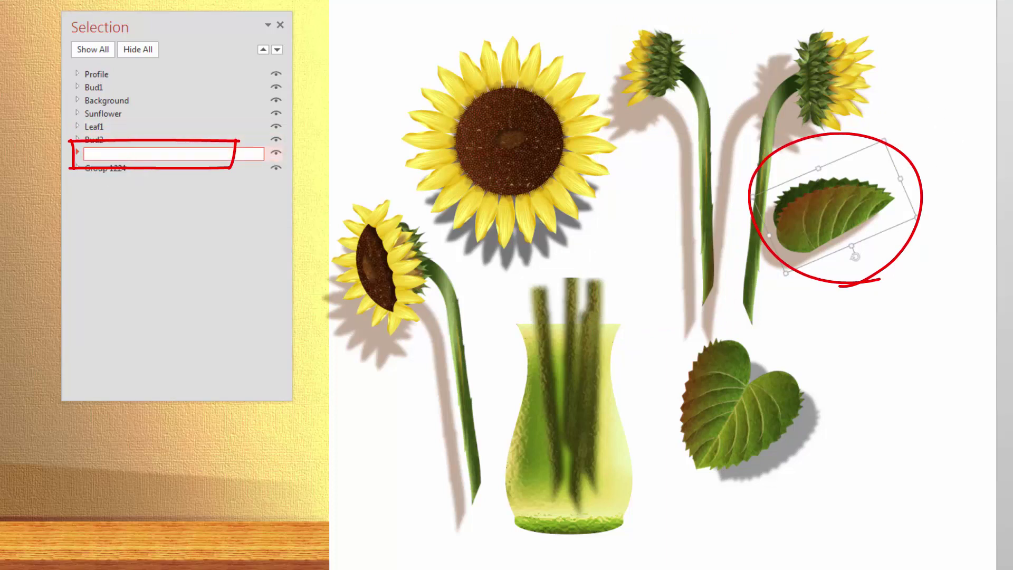
text(Side1)
key(Return)
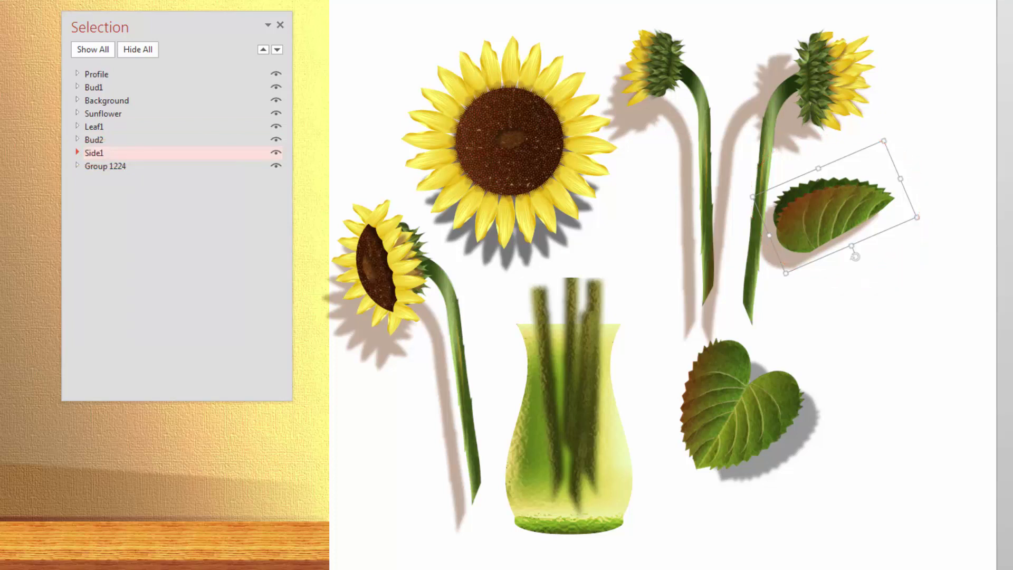
Step: Rename the vase's group, Group 1224, as Vase in the Selection pane
click(119, 167)
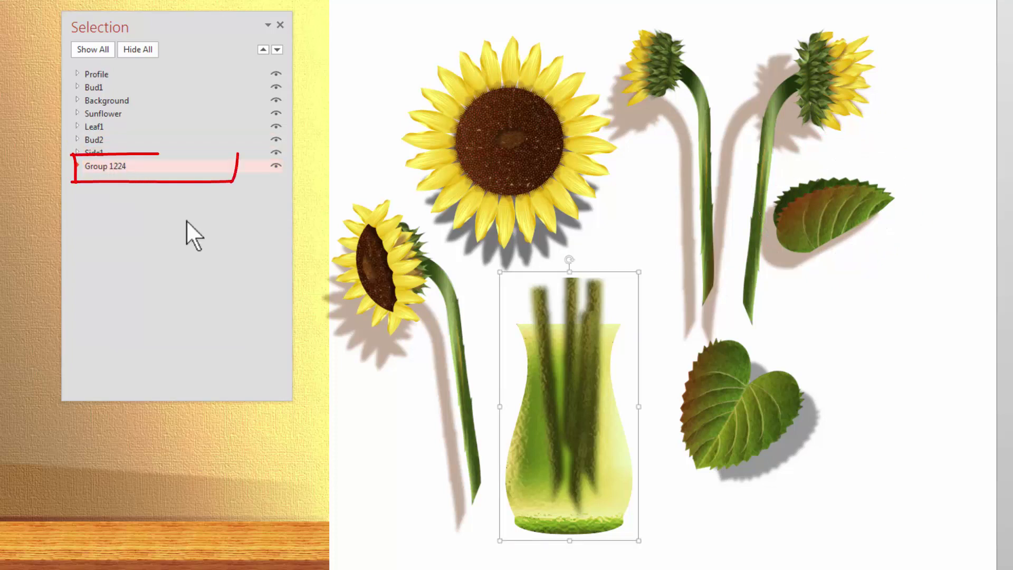
click(134, 168)
drag(139, 168, 88, 168)
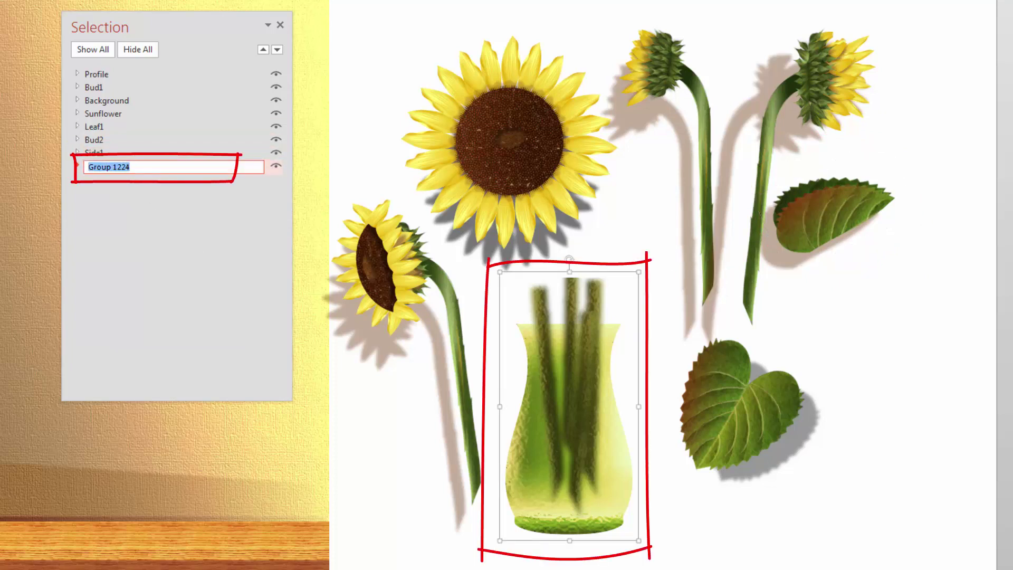
text(Vase)
key(Return)
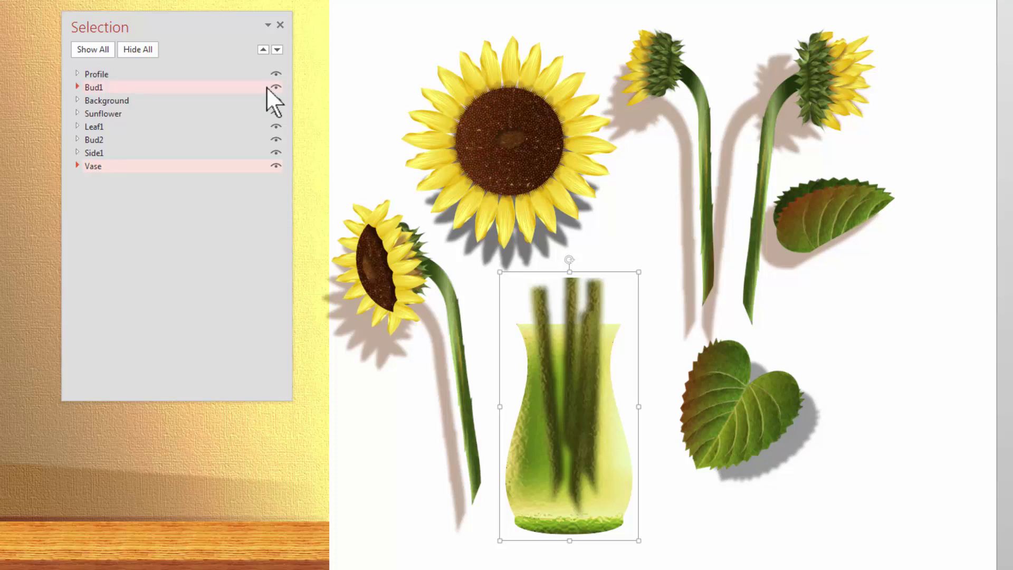
Step: Move the Selection pane off the backdrop and try to place the vase on the backdrop while Vase is lowest in the stacking order
drag(175, 29, 721, 45)
drag(549, 452, 130, 250)
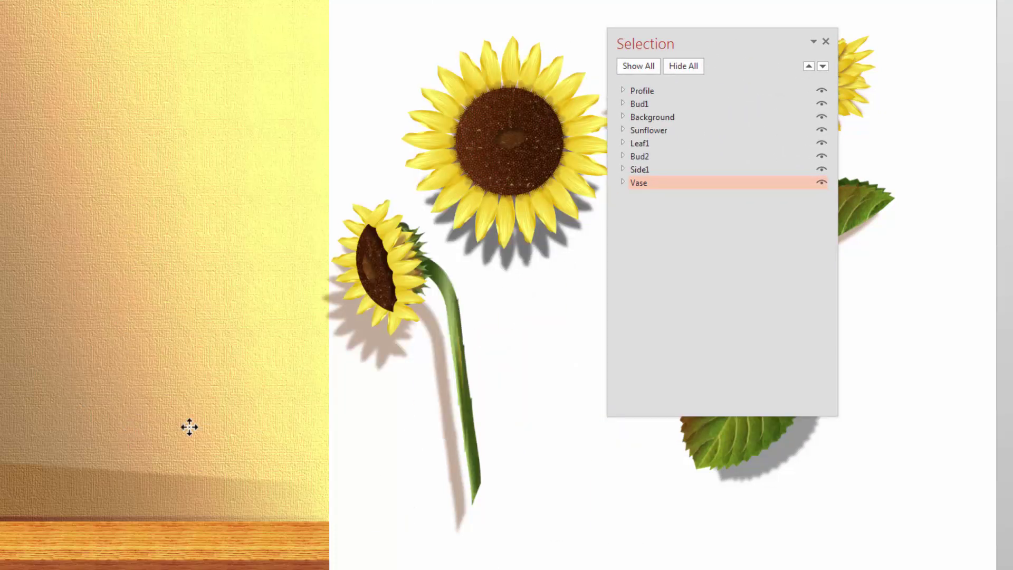
drag(189, 427, 183, 402)
drag(276, 454, 494, 430)
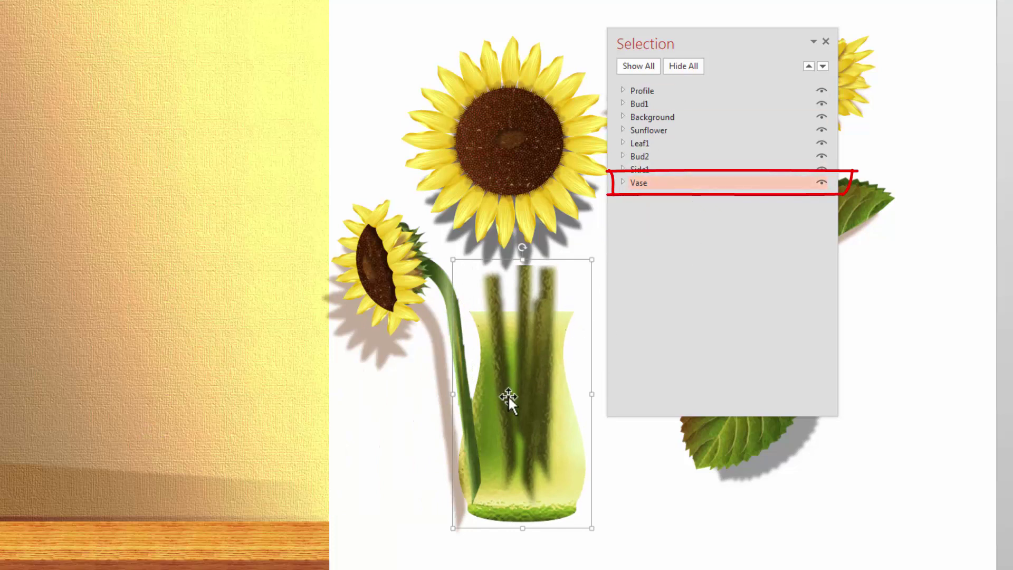
drag(508, 395, 515, 405)
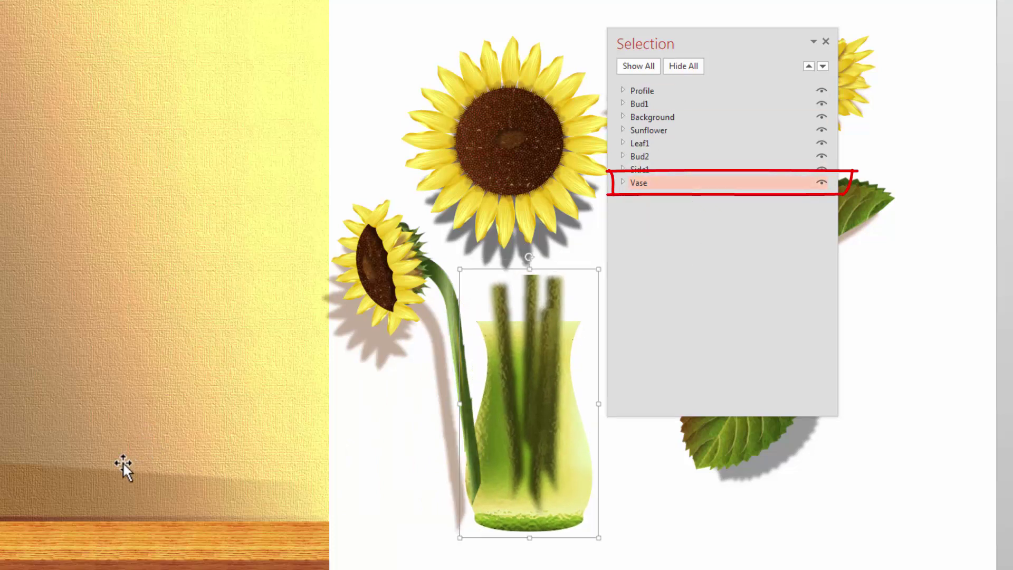
Step: Send the Background group backward step by step to the very end of the stacking order, below Vase
click(644, 119)
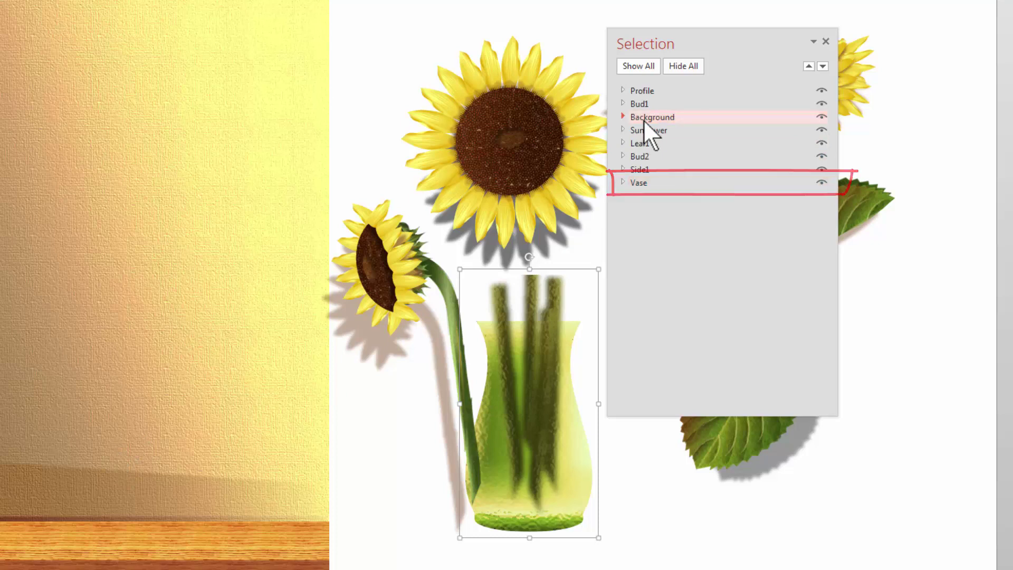
click(823, 66)
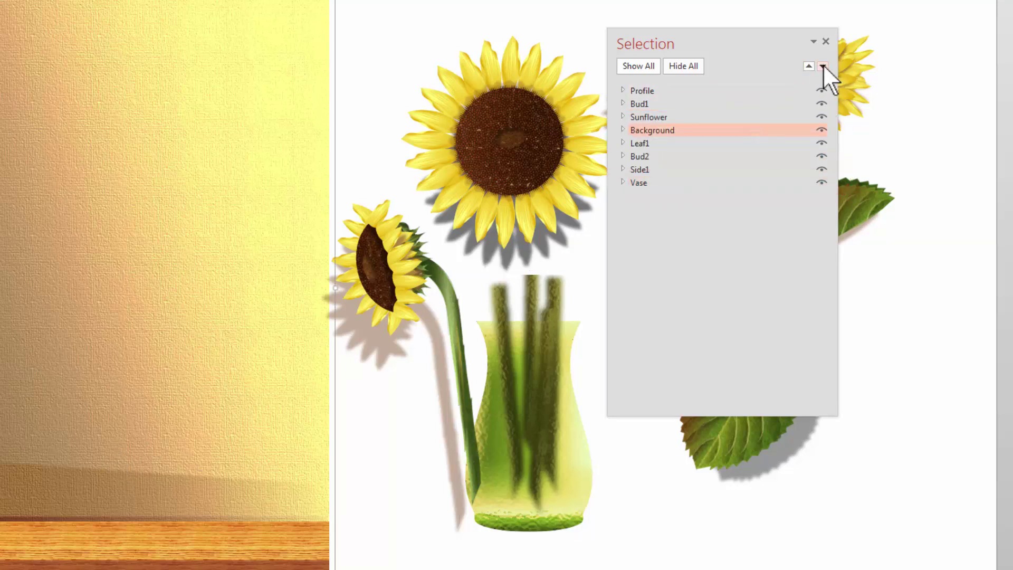
click(823, 66)
click(823, 66)
click(823, 66)
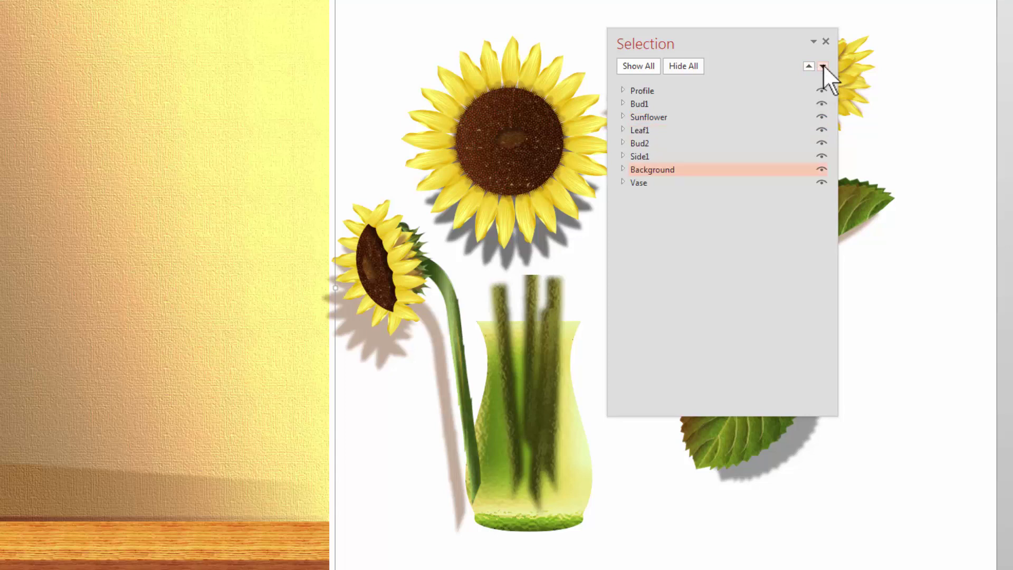
click(824, 65)
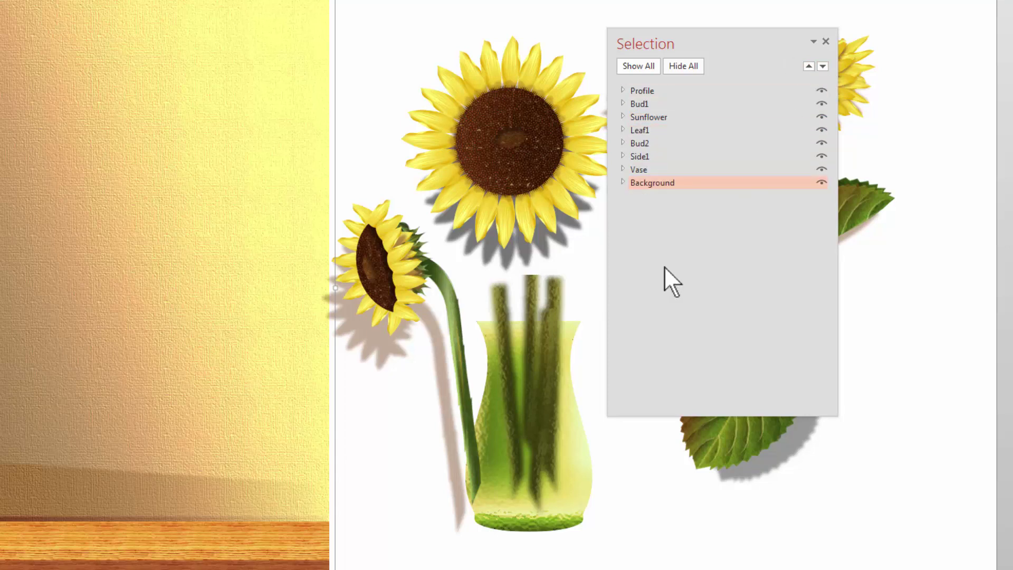
Step: Place the vase on the backdrop's wooden table and the large Sunflower over the stems at its mouth
drag(536, 471, 173, 474)
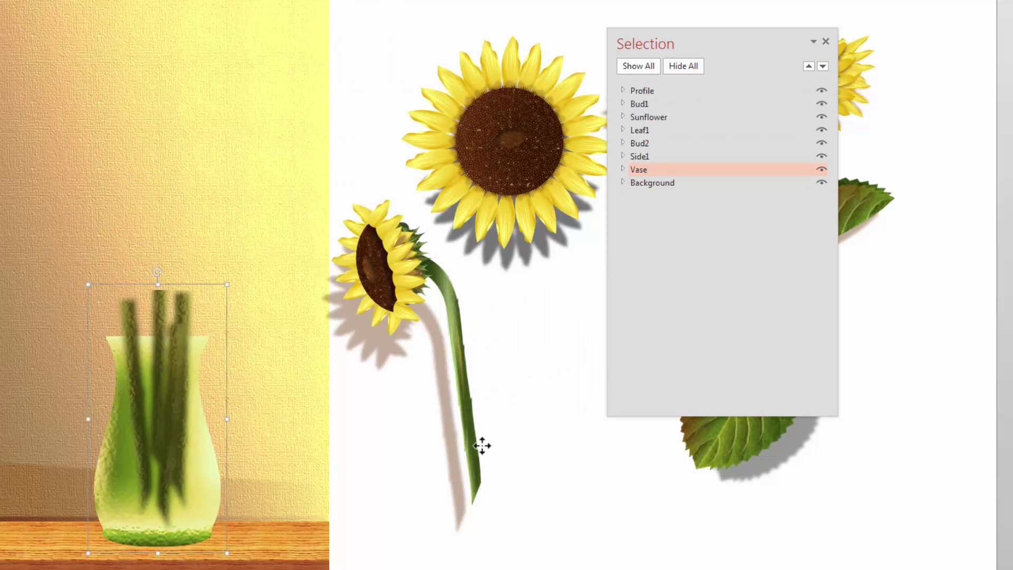
click(559, 137)
drag(559, 138, 205, 275)
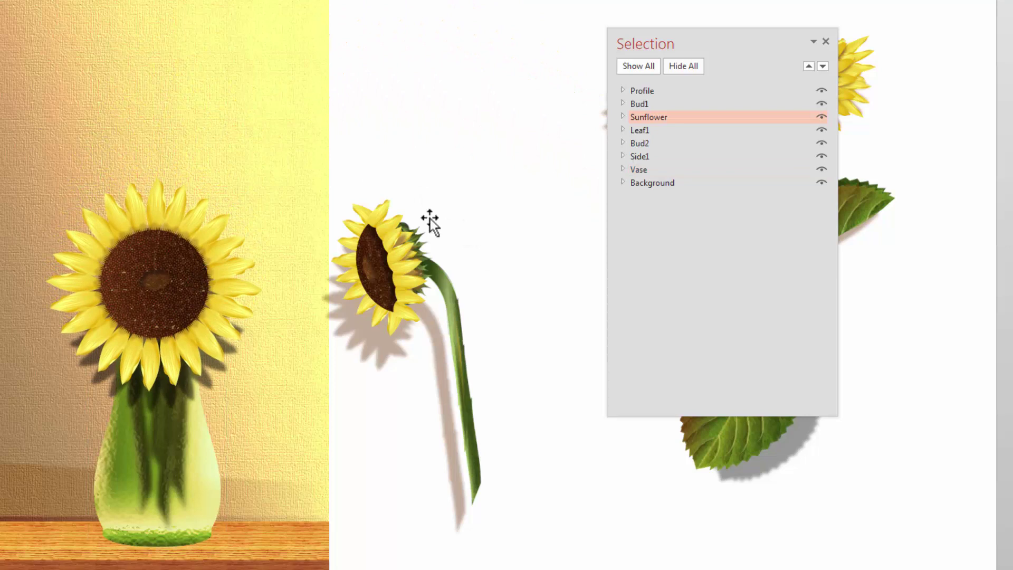
Step: Place the Profile flower on the backdrop, its head above and left of the large sunflower, keeping the Selection pane accessible
drag(663, 43, 913, 118)
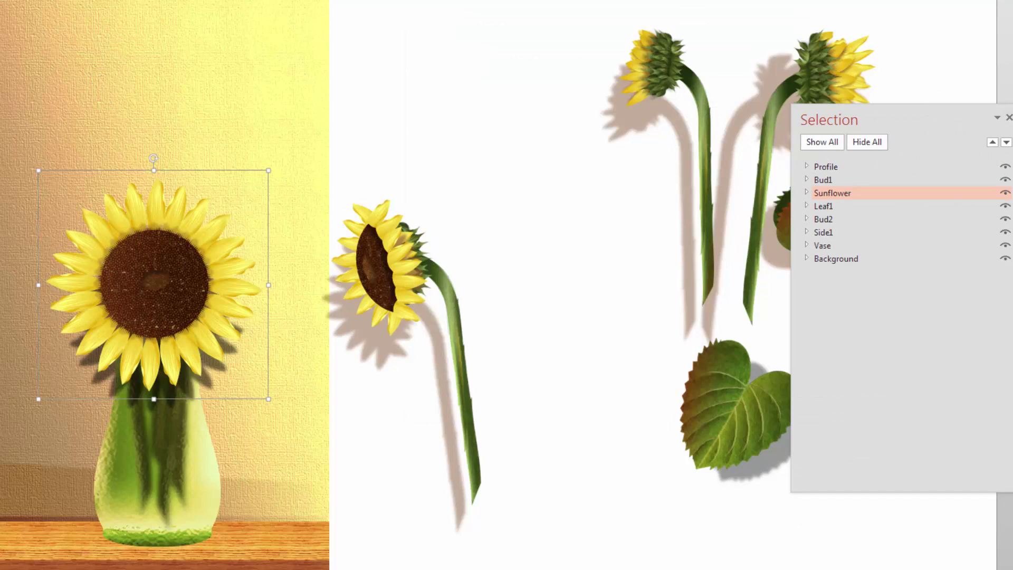
drag(416, 262, 103, 124)
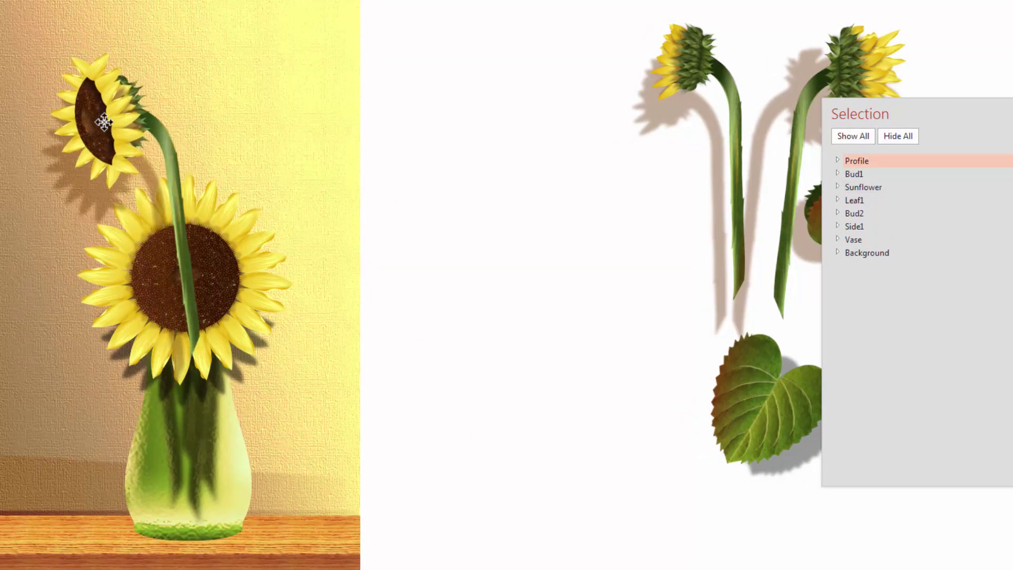
mouse_move(986, 115)
mouse_down()
mouse_move(593, 98)
mouse_move(468, 47)
mouse_move(383, 37)
mouse_up()
mouse_move(54, 97)
mouse_down()
mouse_move(71, 106)
mouse_move(68, 77)
mouse_move(56, 81)
mouse_up()
Step: Reorder Profile to directly below Sunflower and lower the flower so its stem tucks behind the large bloom
ctrl+click(351, 105)
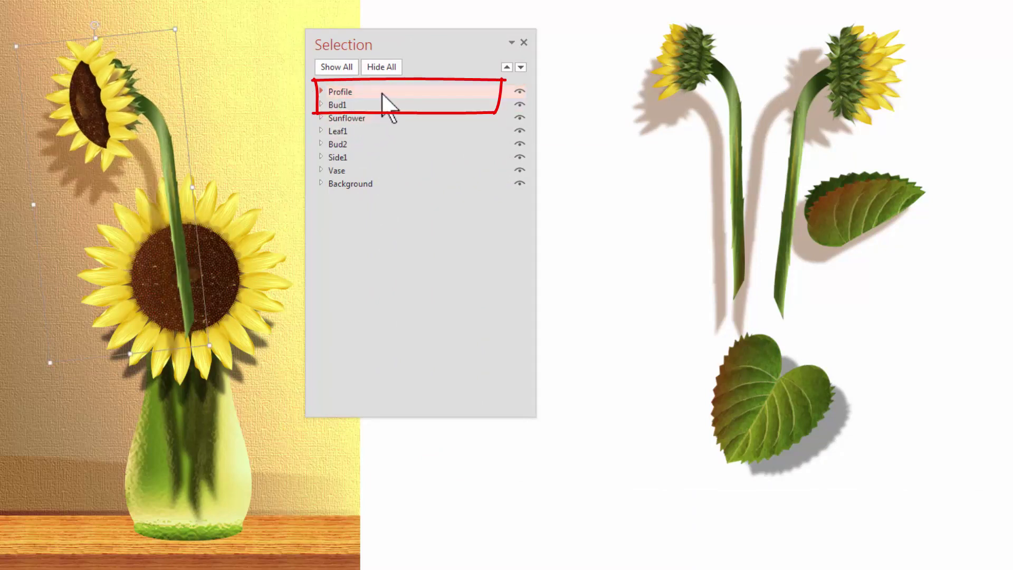
drag(387, 93, 386, 130)
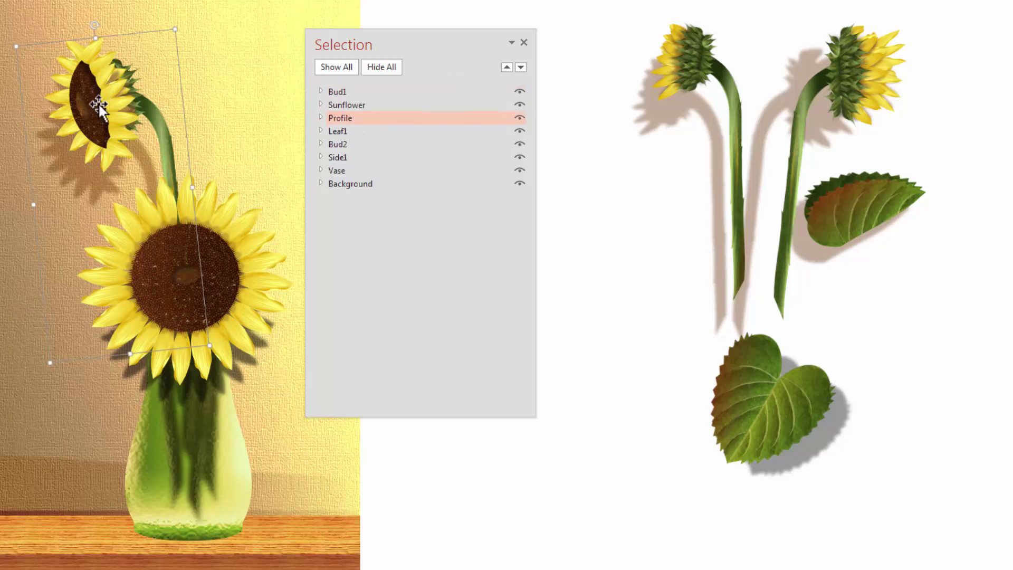
drag(108, 92, 87, 149)
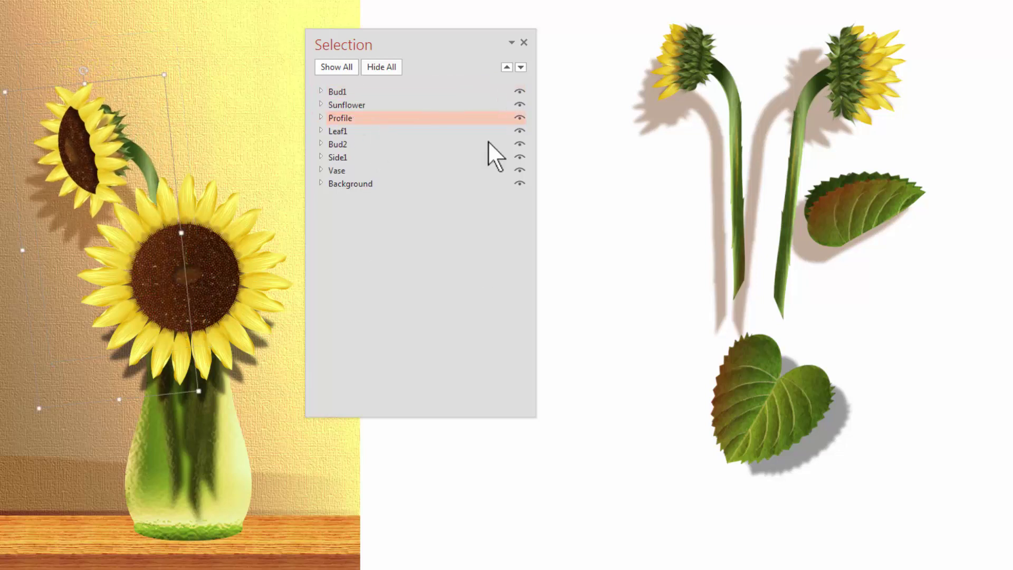
Step: Place Bud1 at the bouquet's upper right and reorder it directly below Sunflower so its stem sits behind the bloom
drag(461, 43, 521, 212)
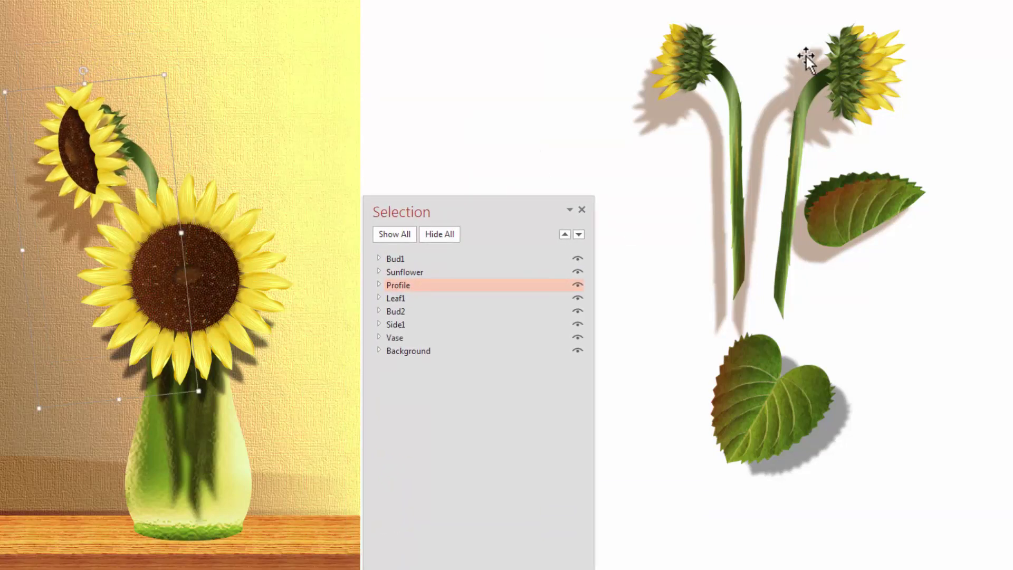
mouse_move(837, 80)
mouse_down()
mouse_move(390, 78)
mouse_move(182, 121)
mouse_up()
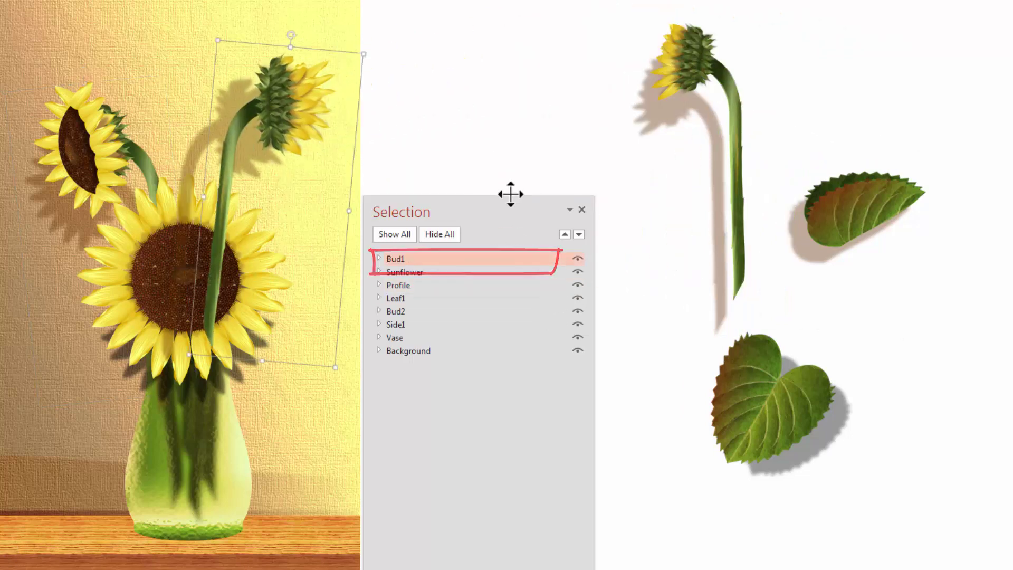
drag(509, 203, 540, 86)
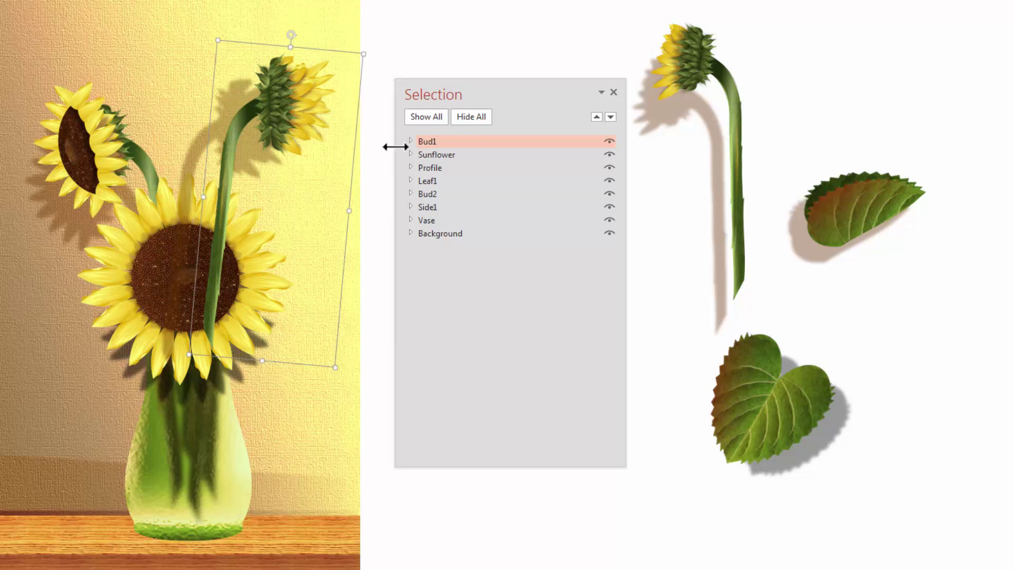
drag(441, 140, 398, 182)
drag(281, 108, 274, 138)
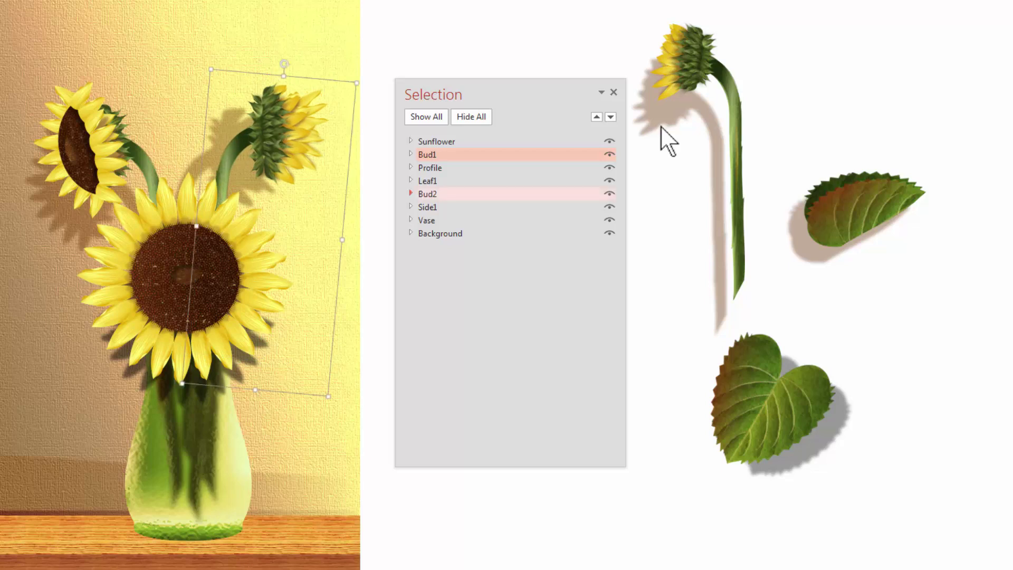
Step: Place Bud2 at the top of the bouquet behind the large sunflower and rotate Bud1 slightly clockwise, outward
click(670, 46)
drag(671, 46, 146, 55)
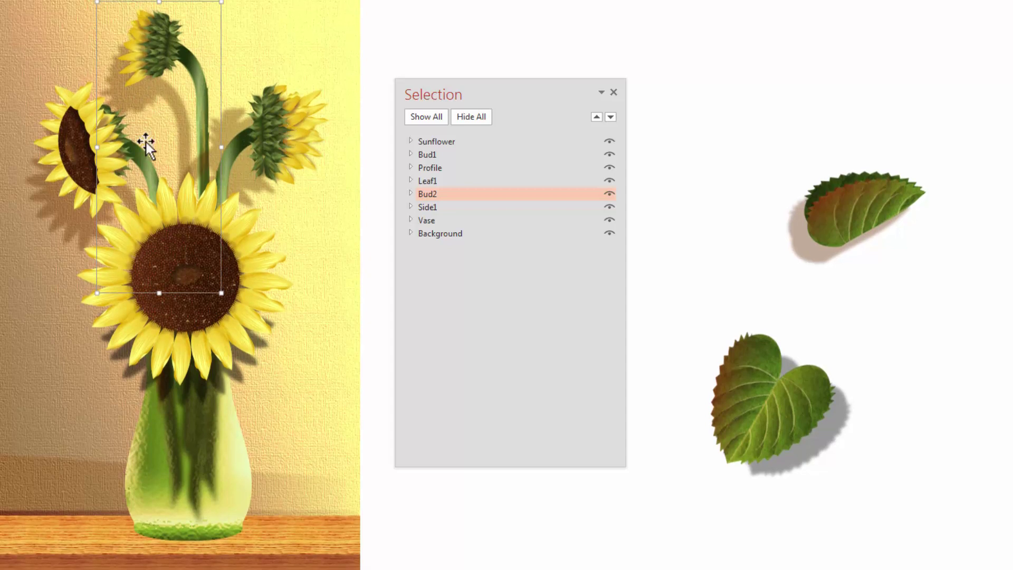
click(272, 101)
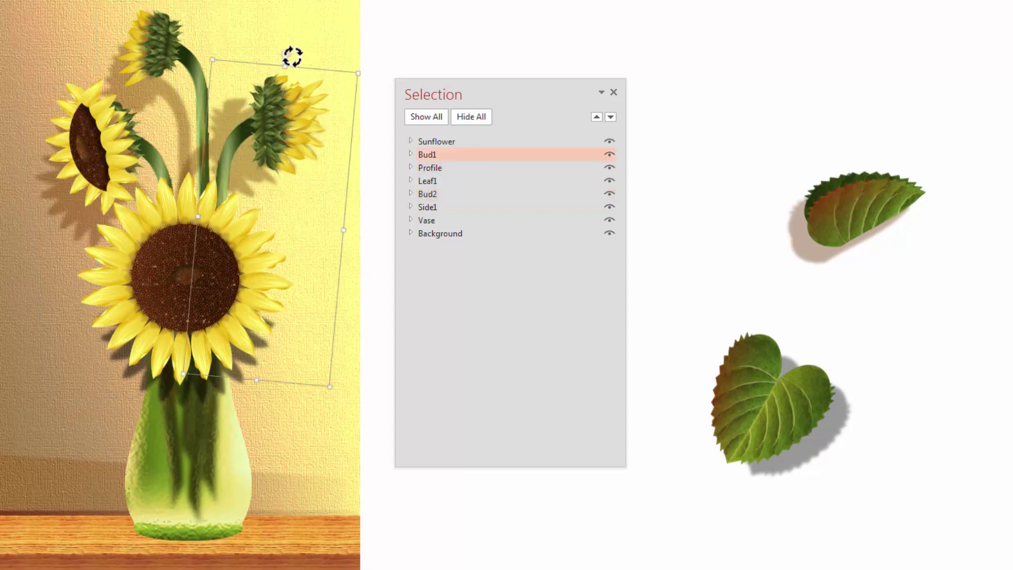
drag(292, 56, 300, 58)
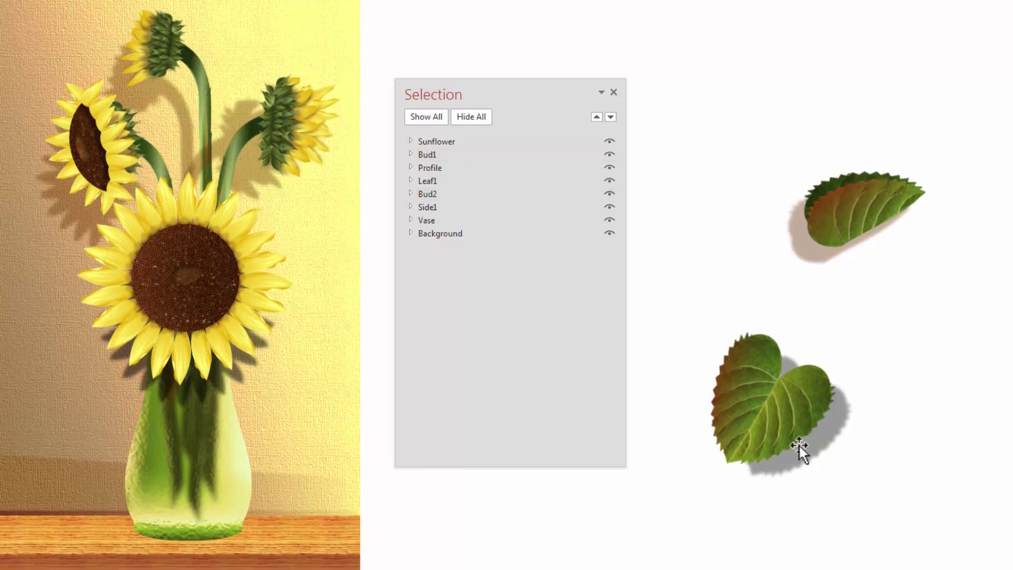
Step: Place Leaf1 at the vase's upper left, partly tucked beneath the large sunflower
mouse_move(802, 404)
mouse_down()
mouse_move(220, 290)
mouse_move(150, 362)
mouse_move(194, 369)
mouse_up()
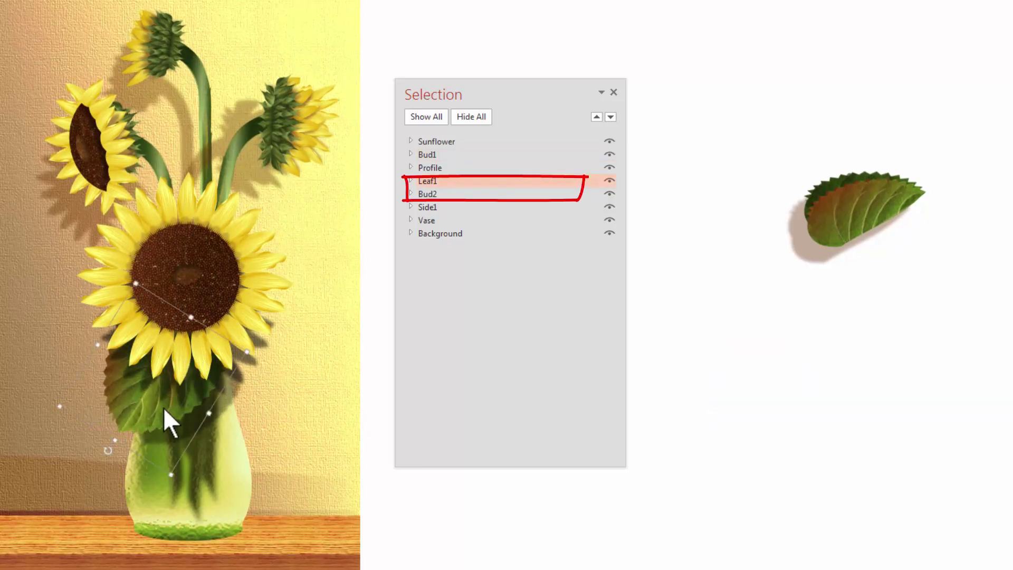
click(126, 422)
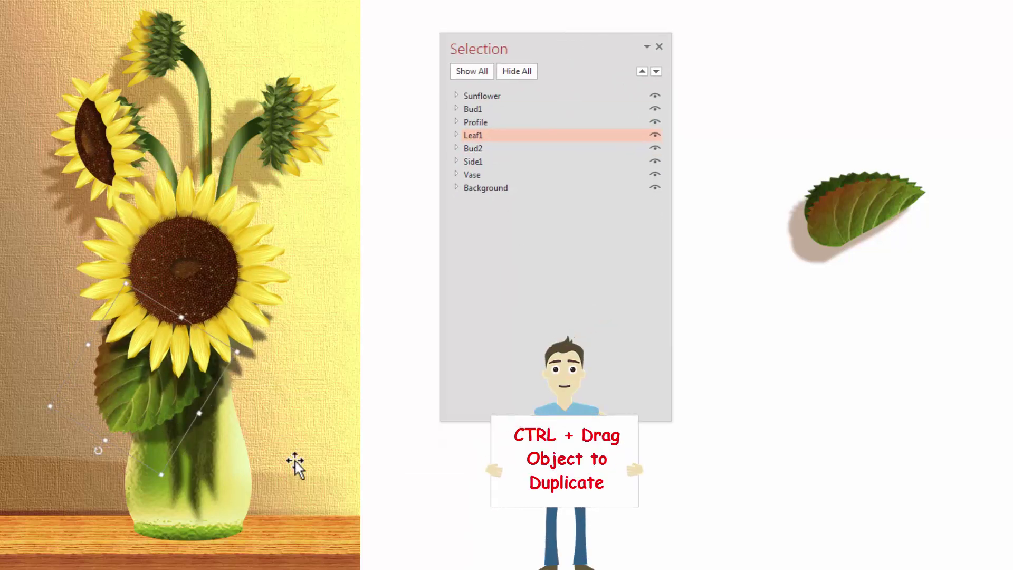
Step: Duplicate Leaf1 to the right of the vase and collapse the copy's group in the Selection pane
drag(152, 423, 334, 416)
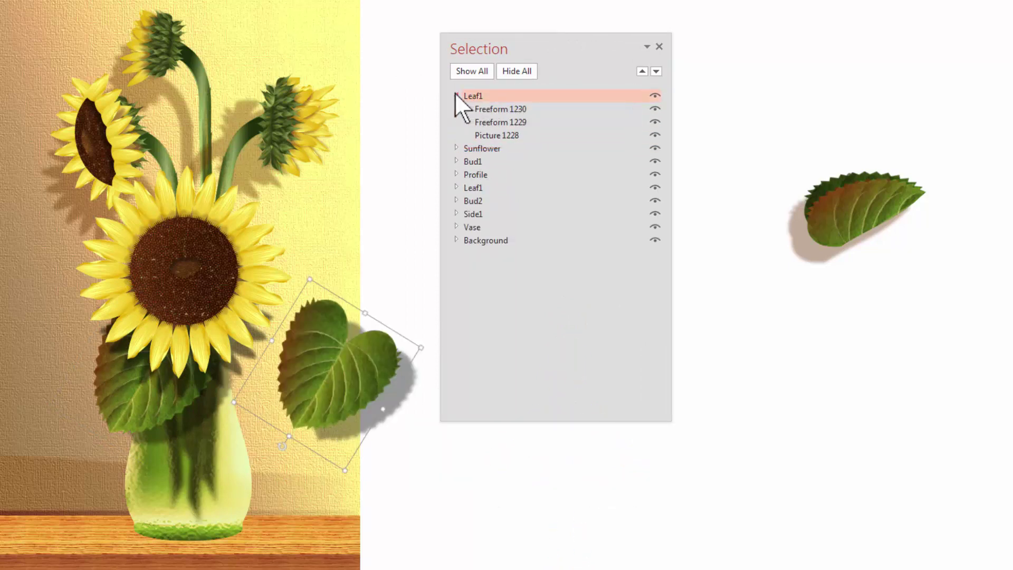
click(456, 95)
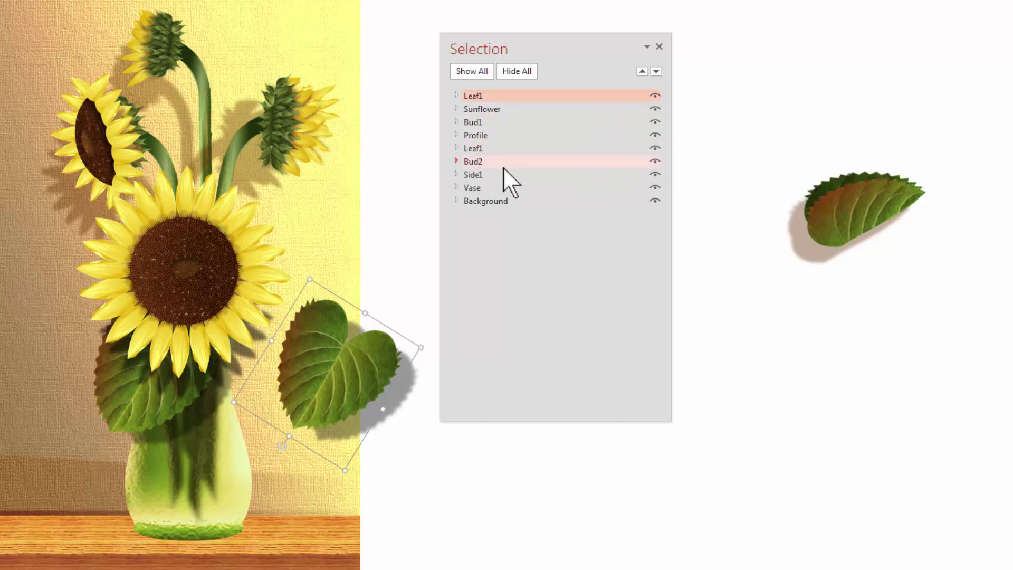
Step: Rename the duplicated leaf group at the top of the stacking order to Leaf2
double_click(490, 95)
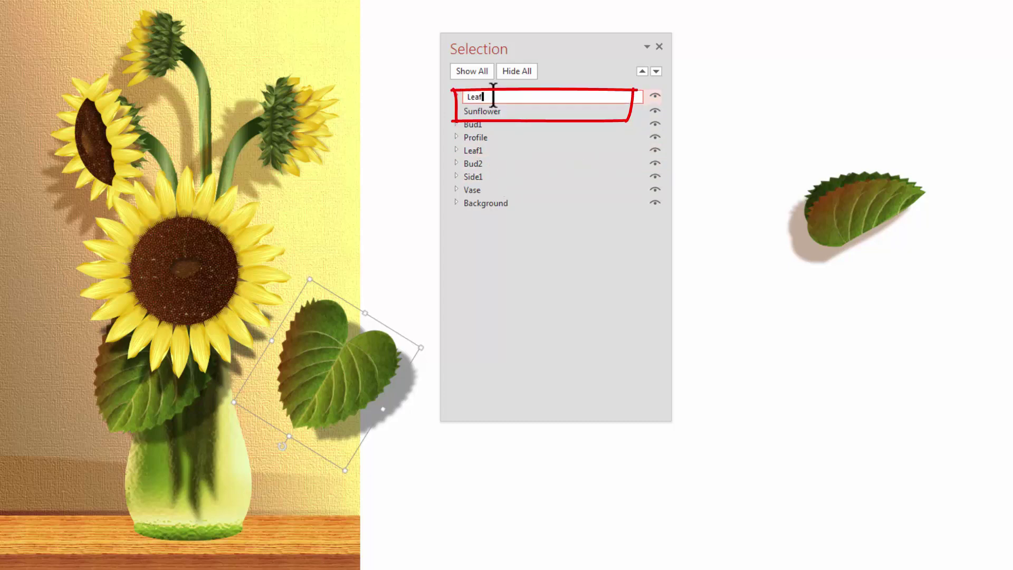
text(2)
key(Return)
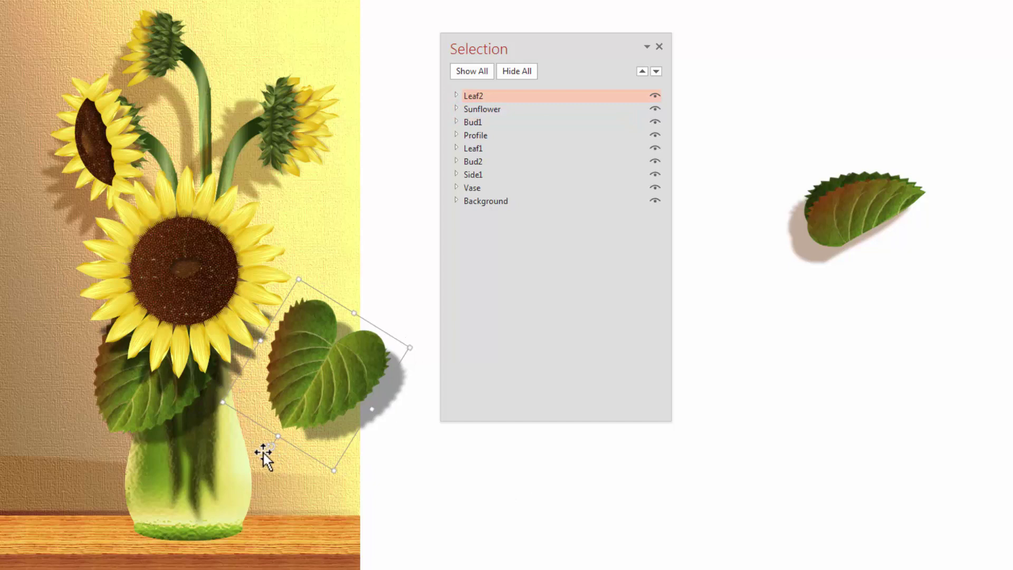
Step: Rotate Leaf2 counterclockwise, place it at the large sunflower's lower right, and reorder it directly below Sunflower
drag(271, 447, 293, 359)
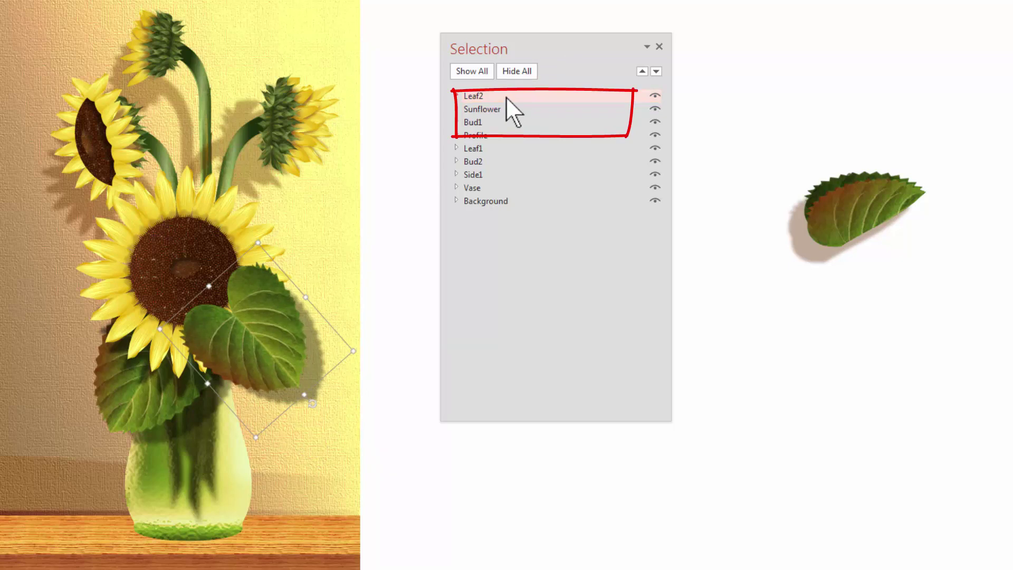
drag(505, 96, 500, 121)
drag(283, 373, 265, 361)
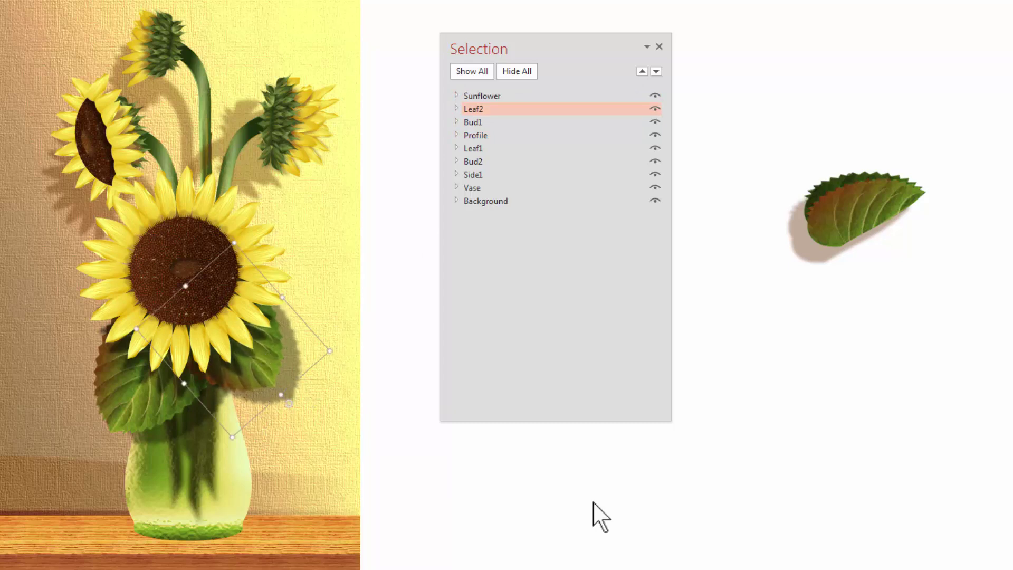
Step: Duplicate Leaf1 to the left of the large sunflower and rename the copy Leaf3
click(132, 413)
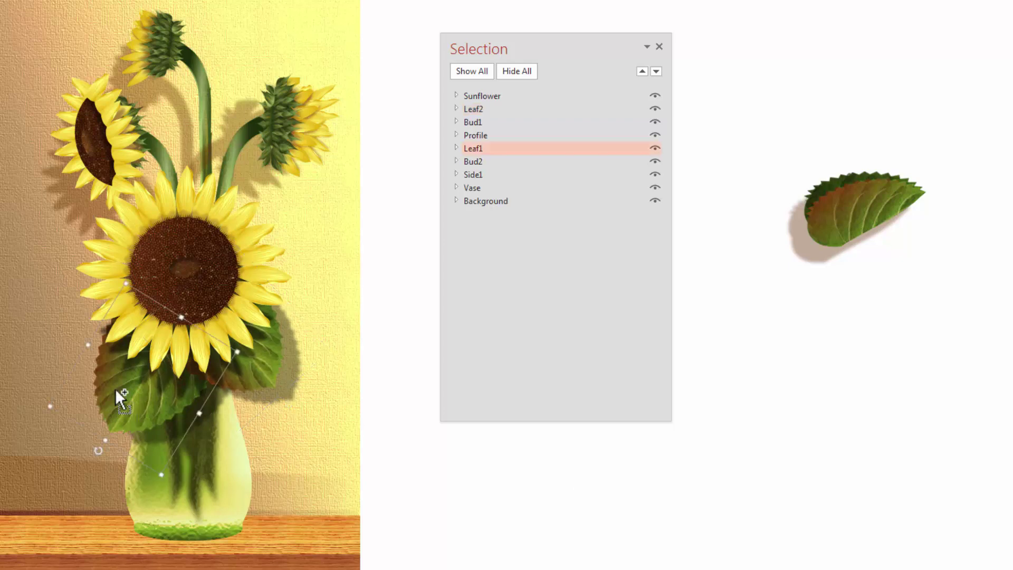
drag(122, 400, 66, 397)
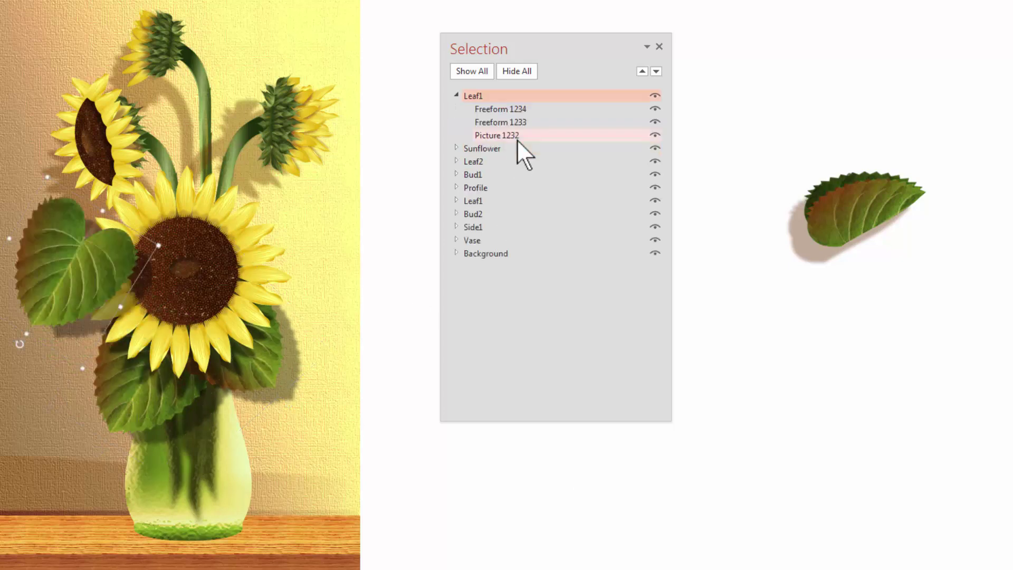
click(457, 95)
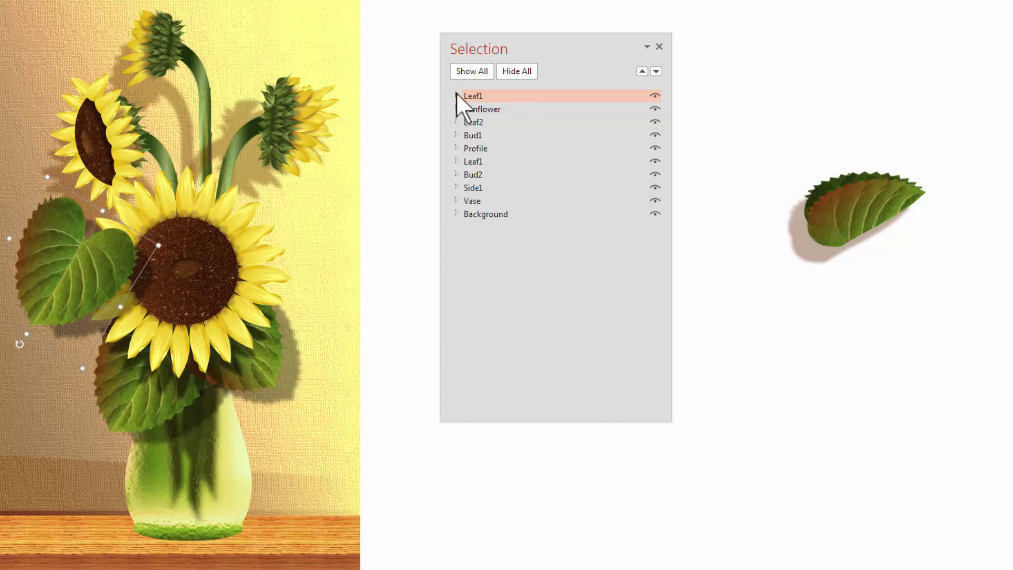
click(485, 97)
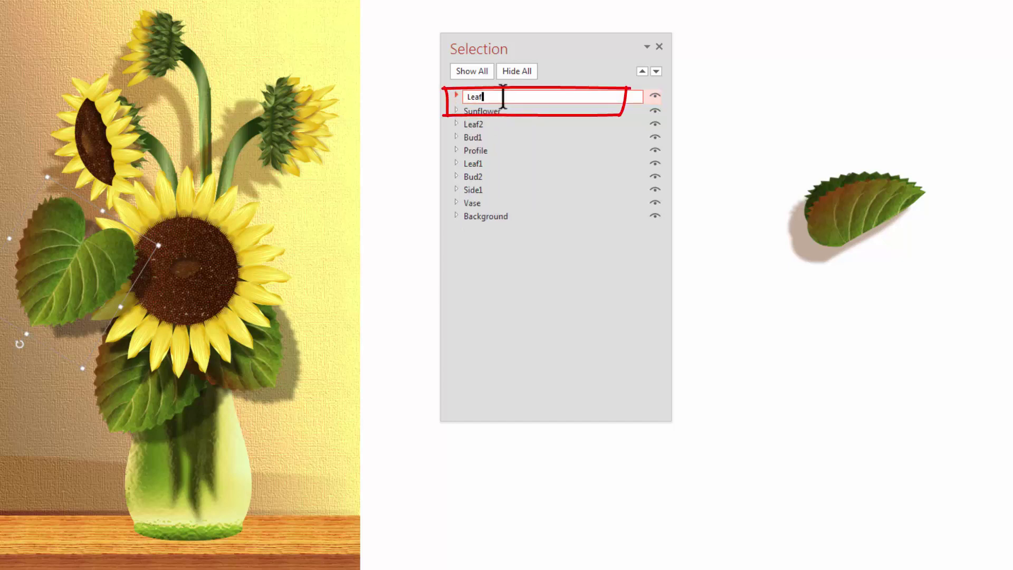
text(3)
key(Return)
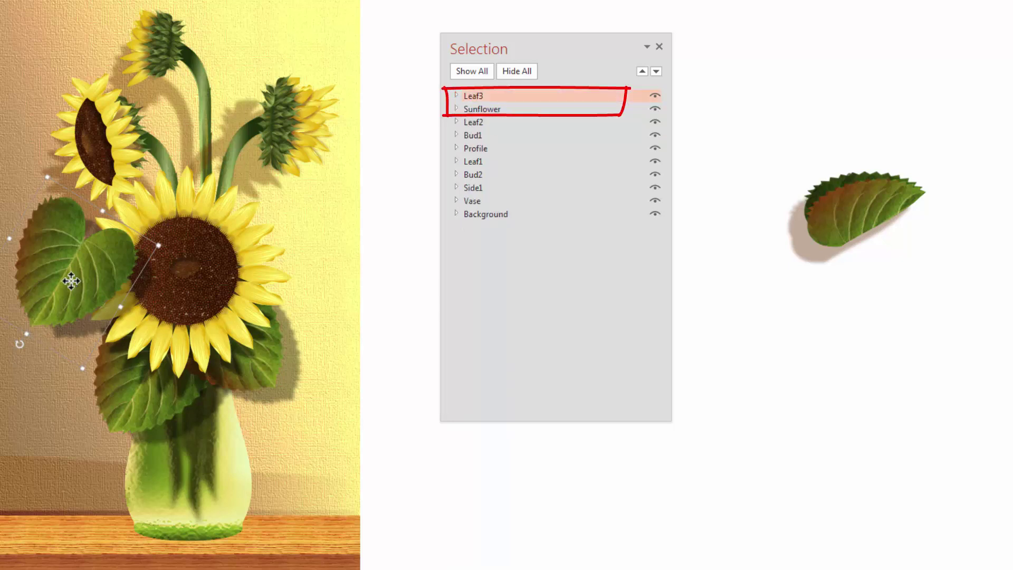
Step: Rotate Leaf3 clockwise to point outward on the large sunflower's left and reorder it directly below Sunflower
mouse_move(35, 324)
mouse_down()
mouse_move(52, 338)
mouse_move(25, 290)
mouse_move(32, 269)
mouse_move(79, 283)
mouse_move(97, 258)
mouse_move(95, 267)
mouse_up()
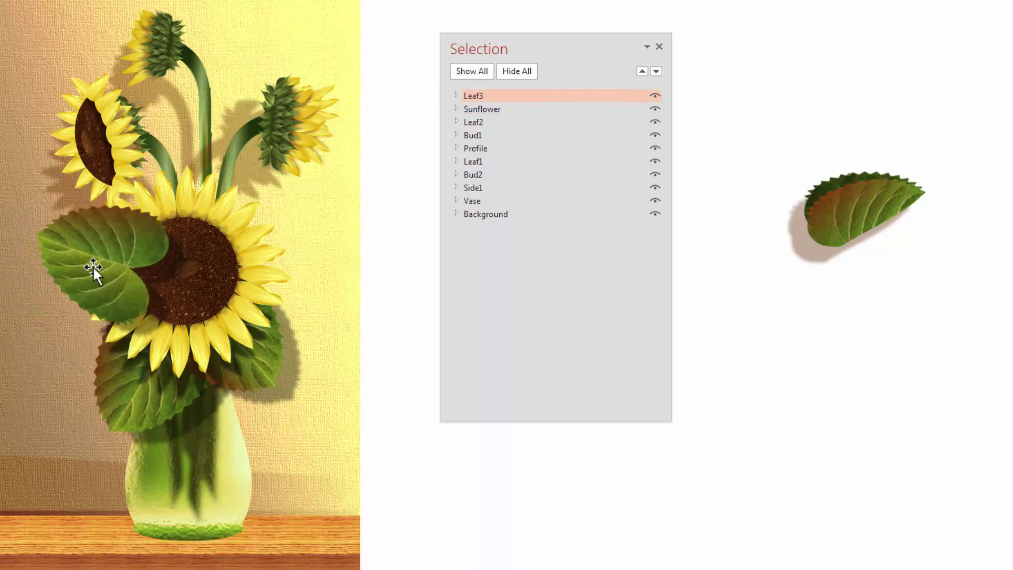
drag(500, 90, 502, 109)
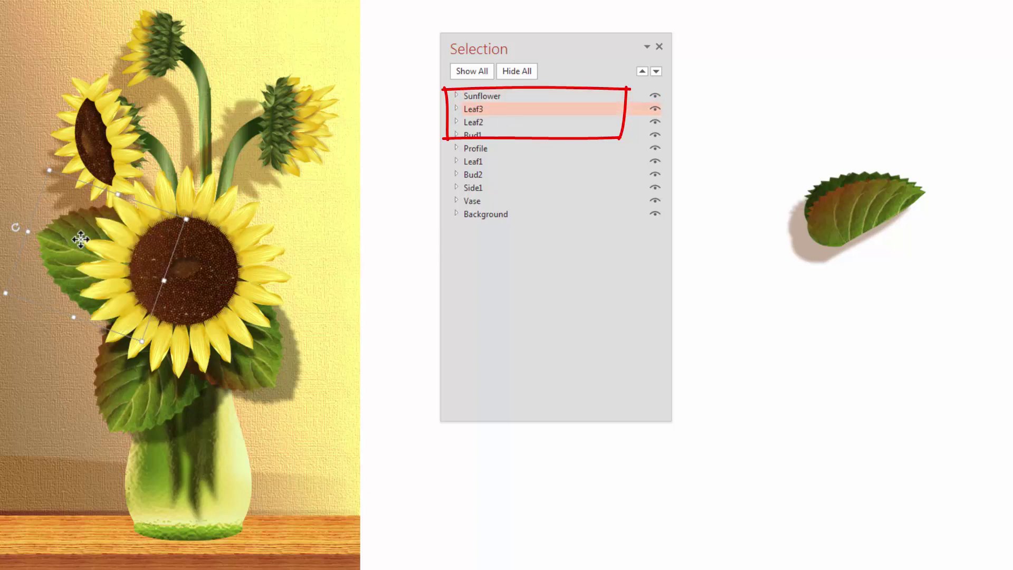
Step: Duplicate Leaf3 to the large sunflower's right side and rotate the copy so its tip points outward
mouse_move(83, 239)
mouse_down()
mouse_move(90, 232)
mouse_move(65, 225)
mouse_move(77, 283)
mouse_move(265, 217)
mouse_move(261, 227)
mouse_up()
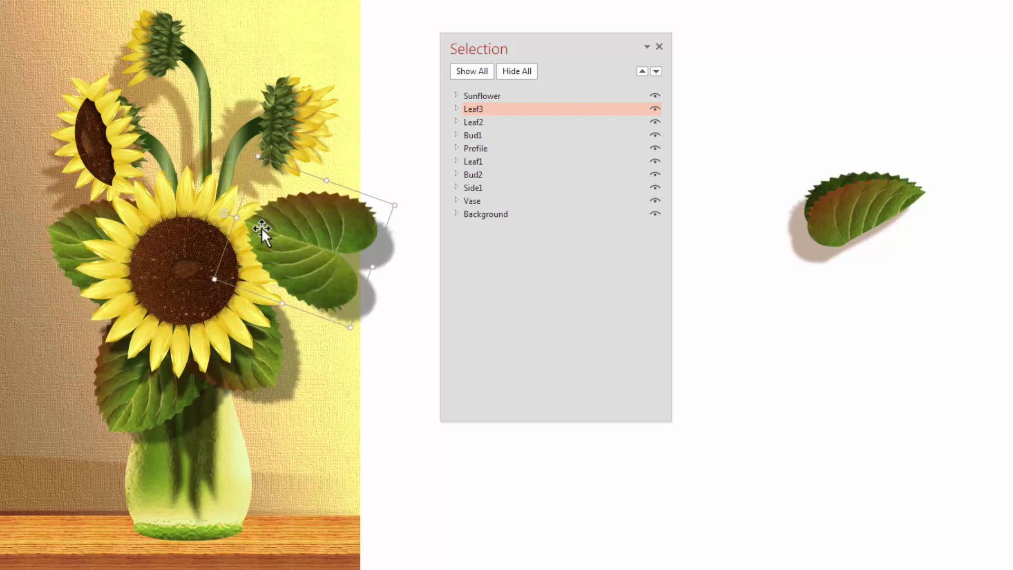
click(222, 206)
click(351, 215)
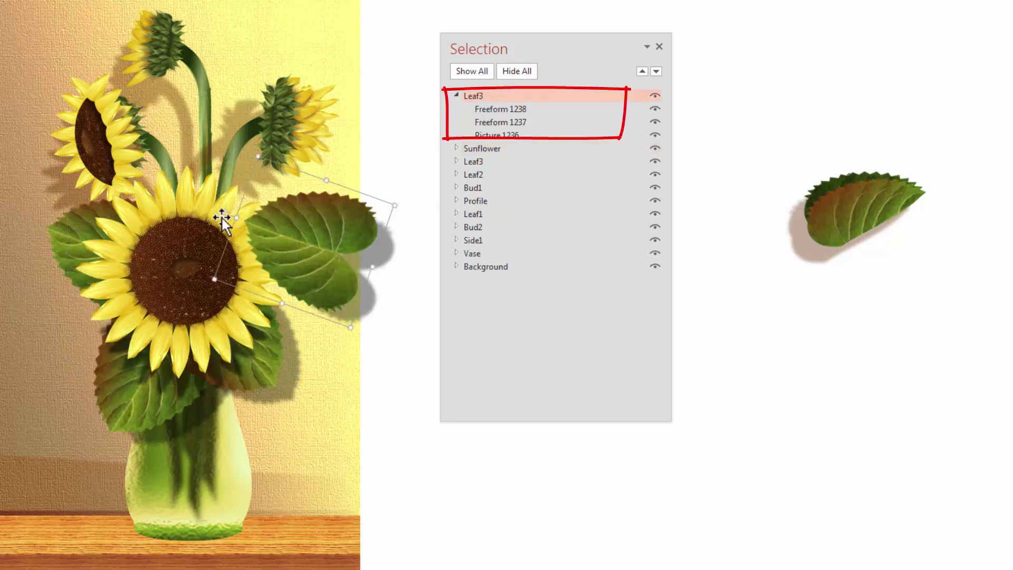
drag(227, 213, 355, 228)
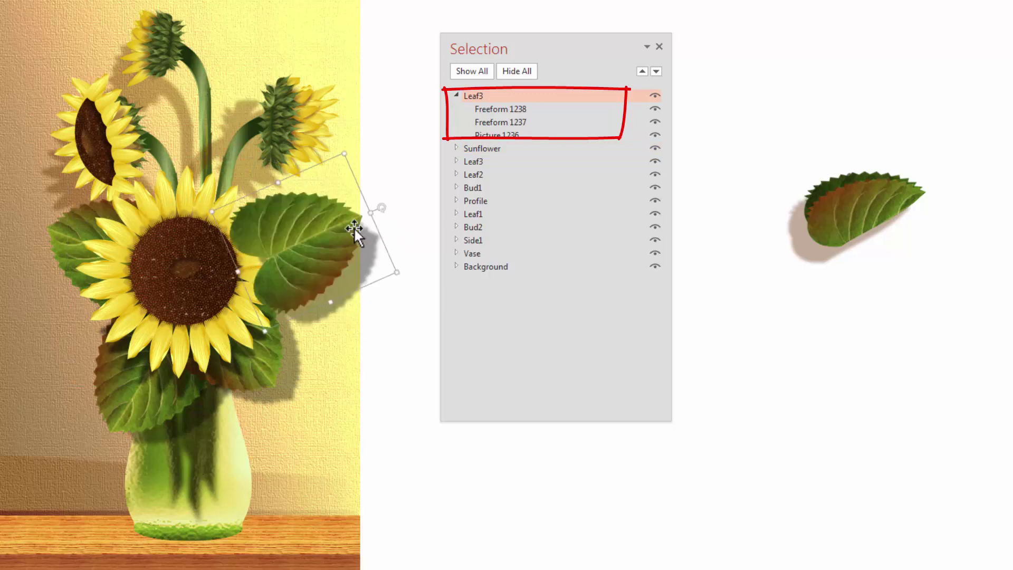
key(ctrl+z)
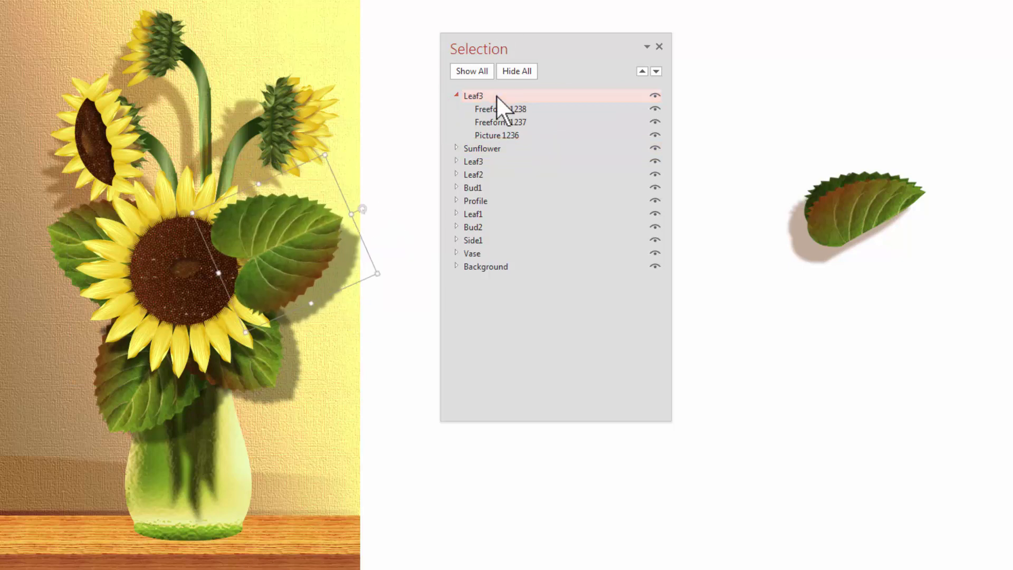
Step: Collapse the Leaf3 copy's group, reorder it directly below Sunflower, and nudge it slightly left behind the petals
click(456, 95)
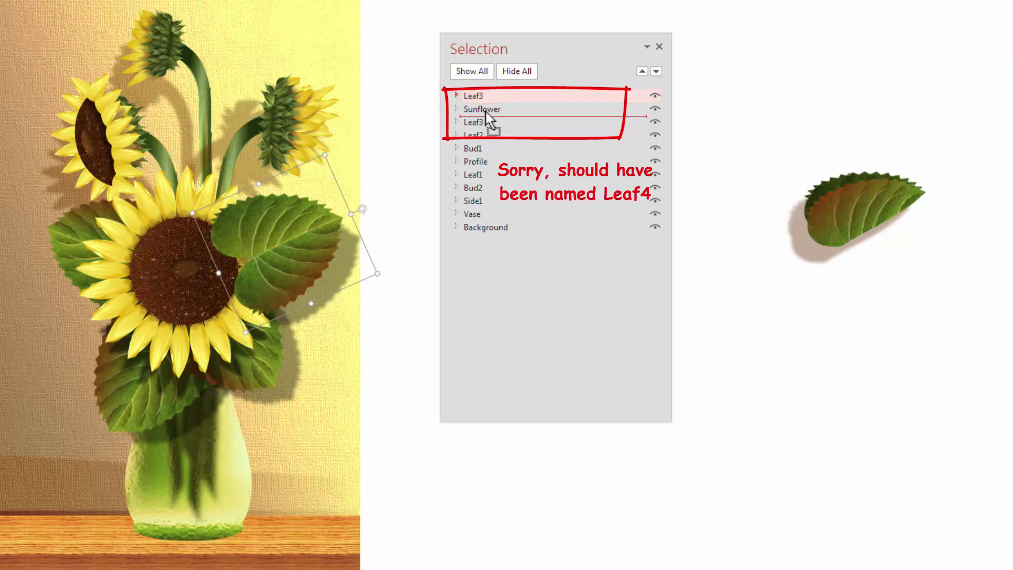
key(ctrl+bracketleft)
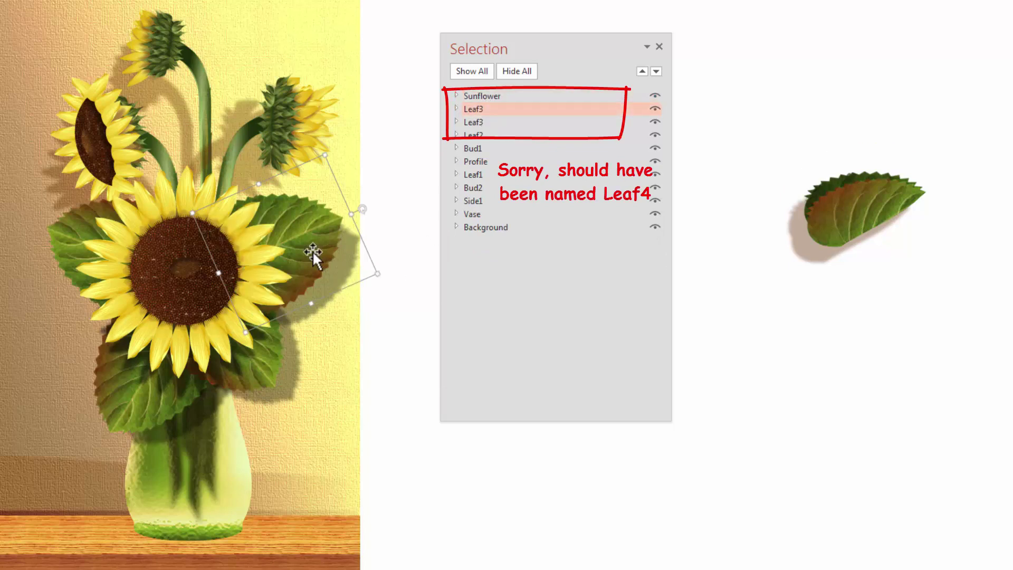
click(303, 253)
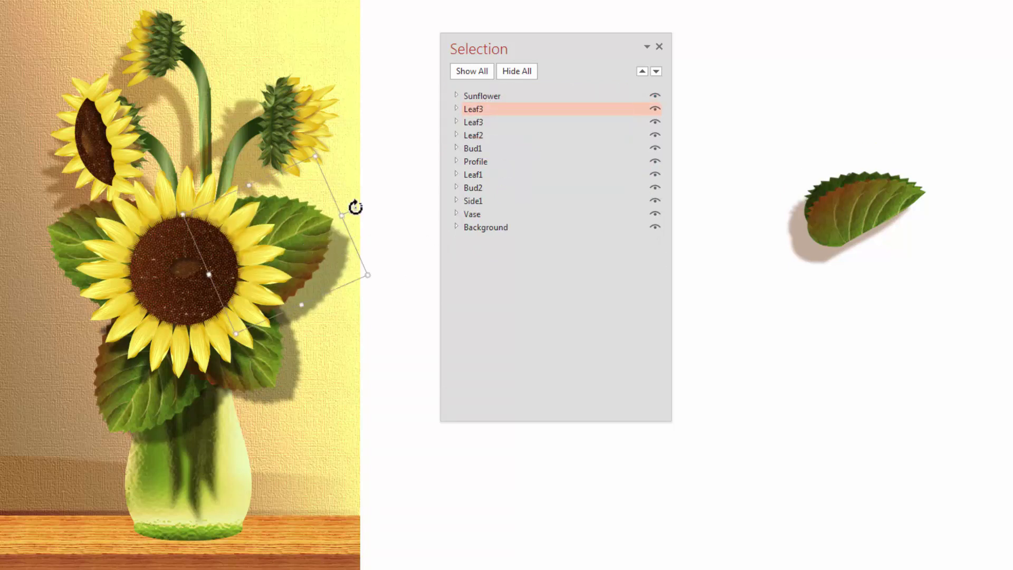
Step: Hide the Background group, then rotate the right-hand Leaf3 slightly counterclockwise and adjust its position beside the bloom
click(350, 183)
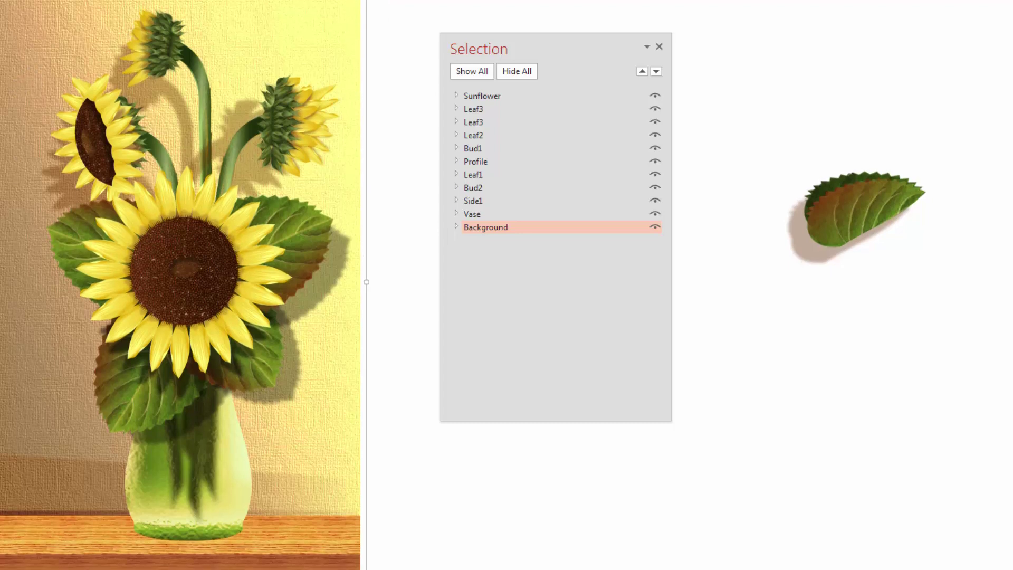
key(Escape)
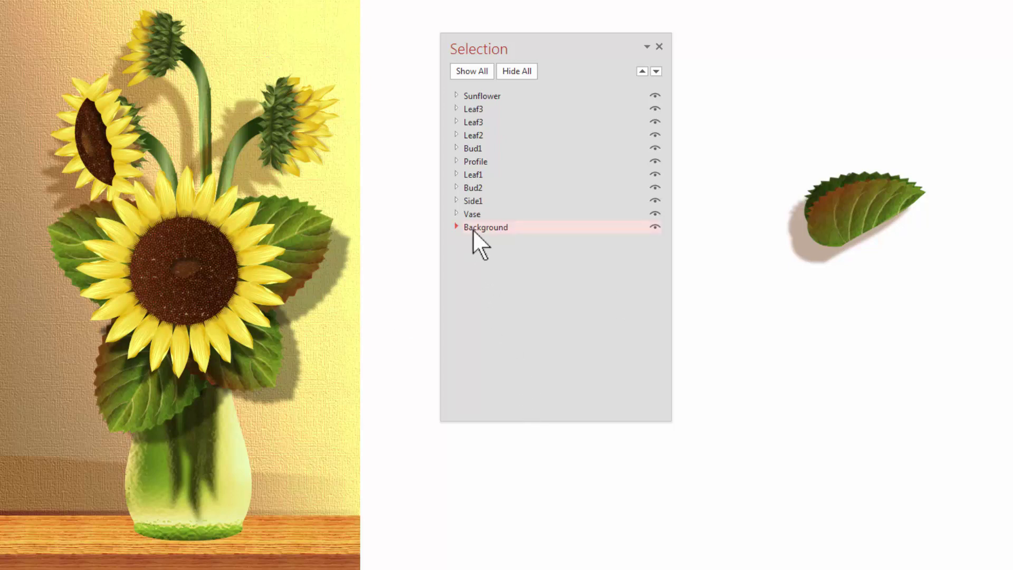
click(655, 227)
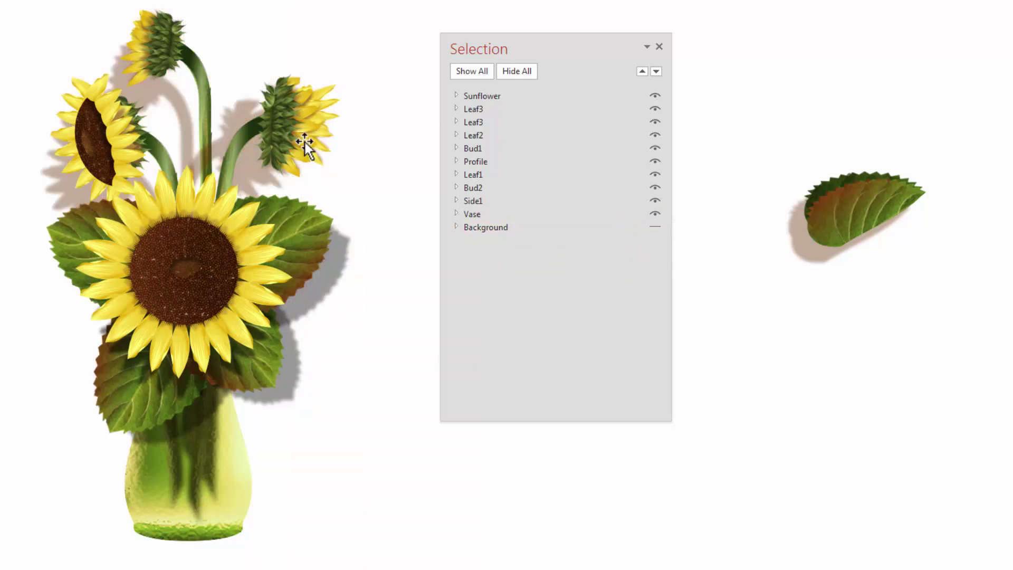
click(325, 229)
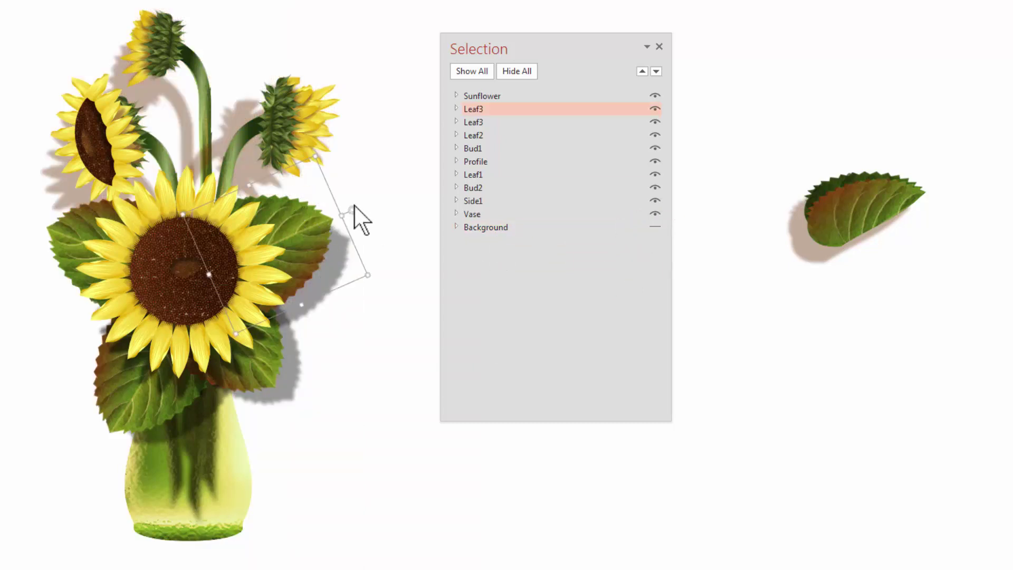
drag(353, 207, 347, 192)
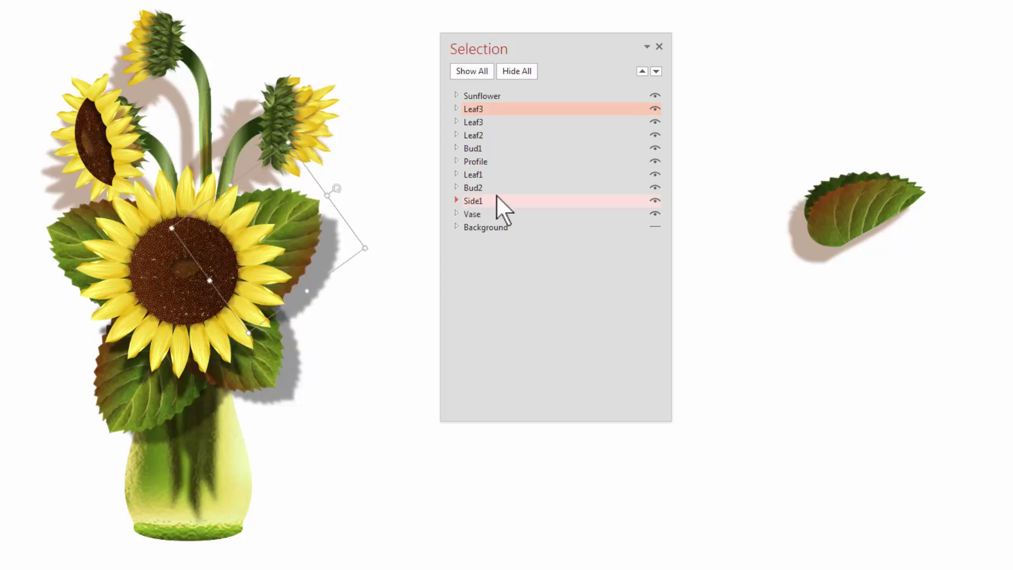
drag(302, 230, 310, 228)
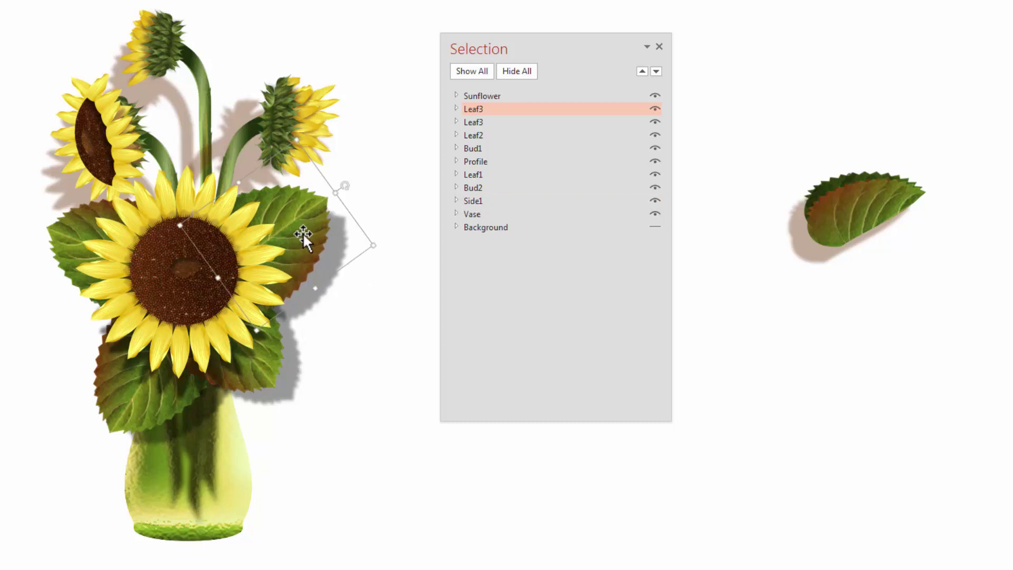
Step: Duplicate the right-hand leaf to the vase's right, collapse the copy's group, and rename it Leaf5
drag(303, 232, 376, 363)
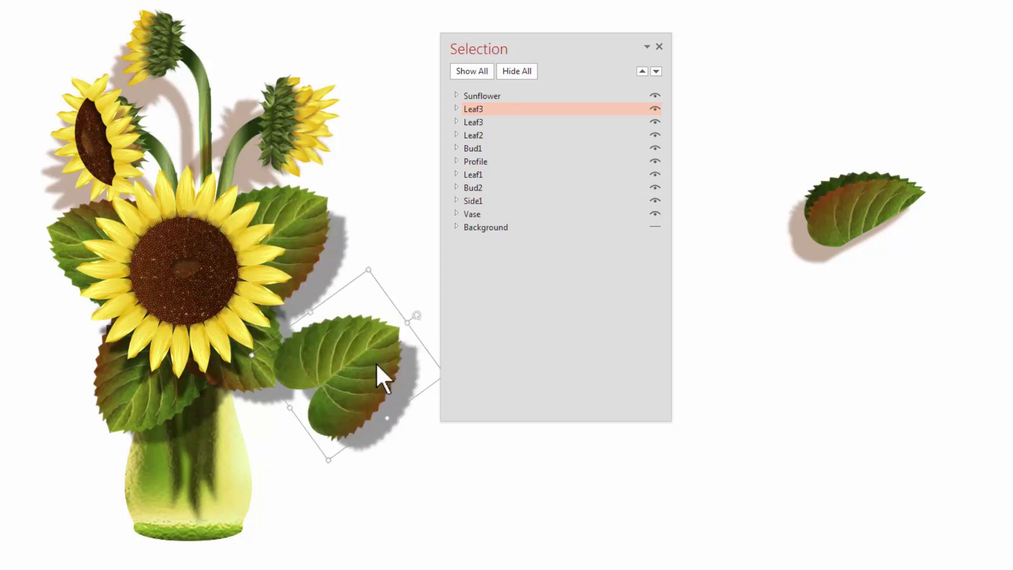
key(ctrl+shift+bracketright)
click(456, 95)
click(456, 96)
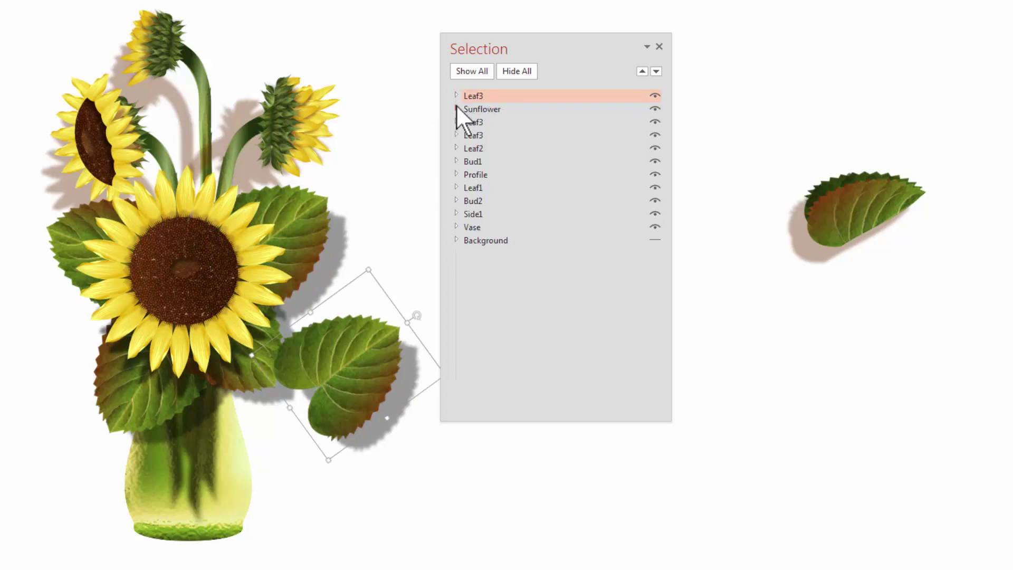
double_click(489, 96)
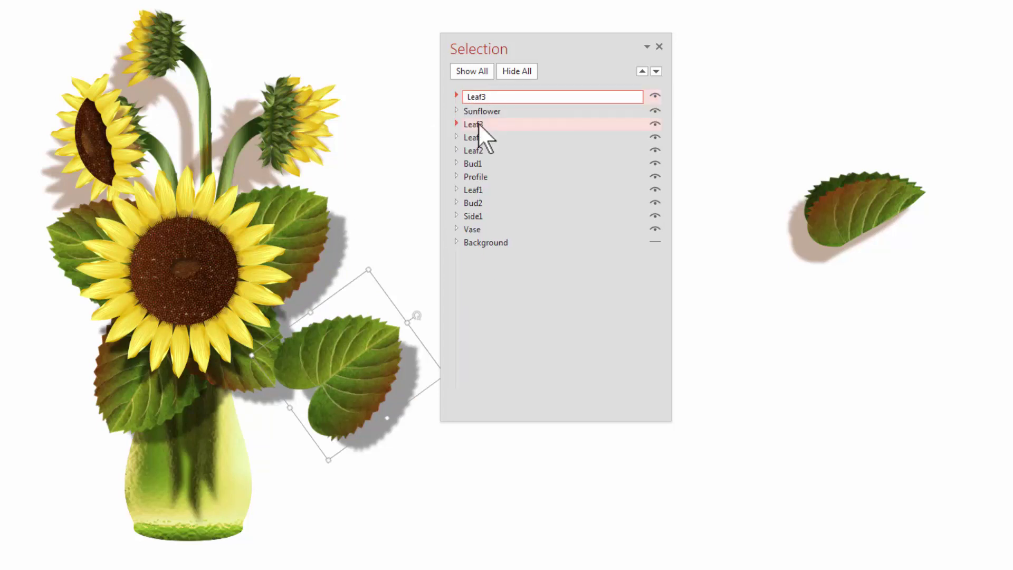
key(BackSpace)
text(5)
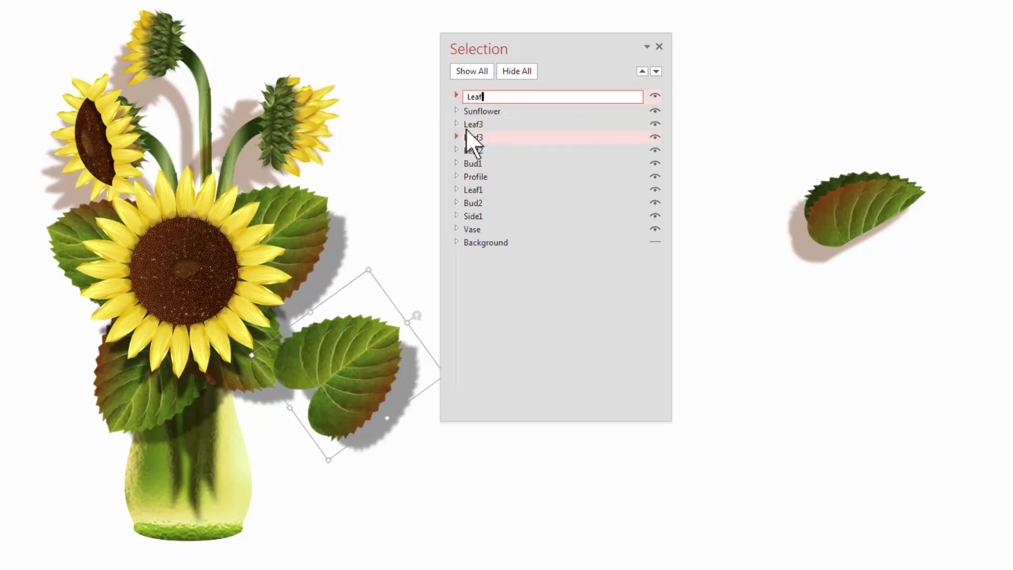
key(Return)
Step: Place Leaf5 upright above the large sunflower and reorder it between Vase and Background so it sits behind the stems
drag(344, 383, 250, 176)
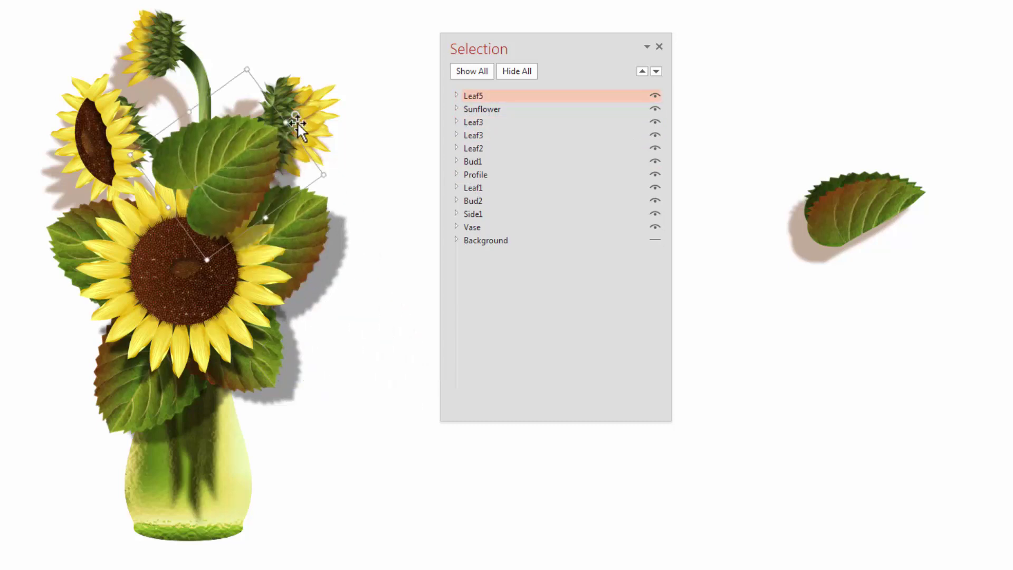
drag(296, 122, 224, 97)
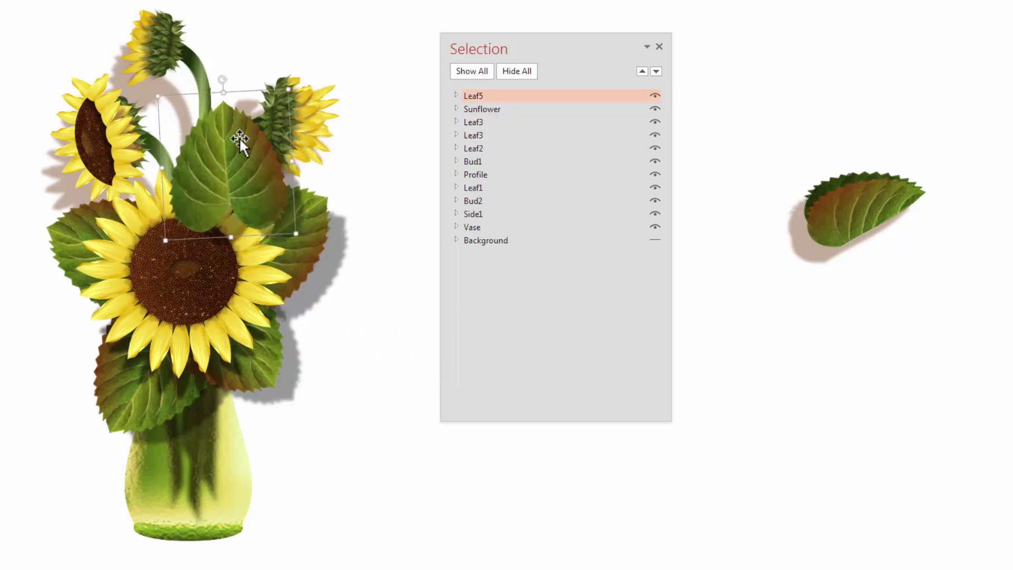
drag(240, 138, 188, 169)
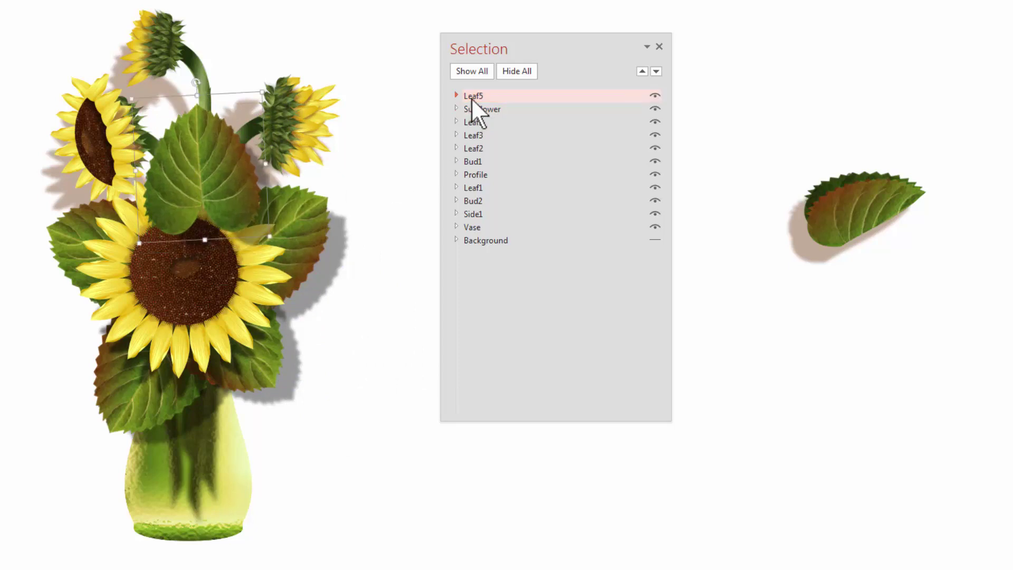
drag(470, 97, 464, 241)
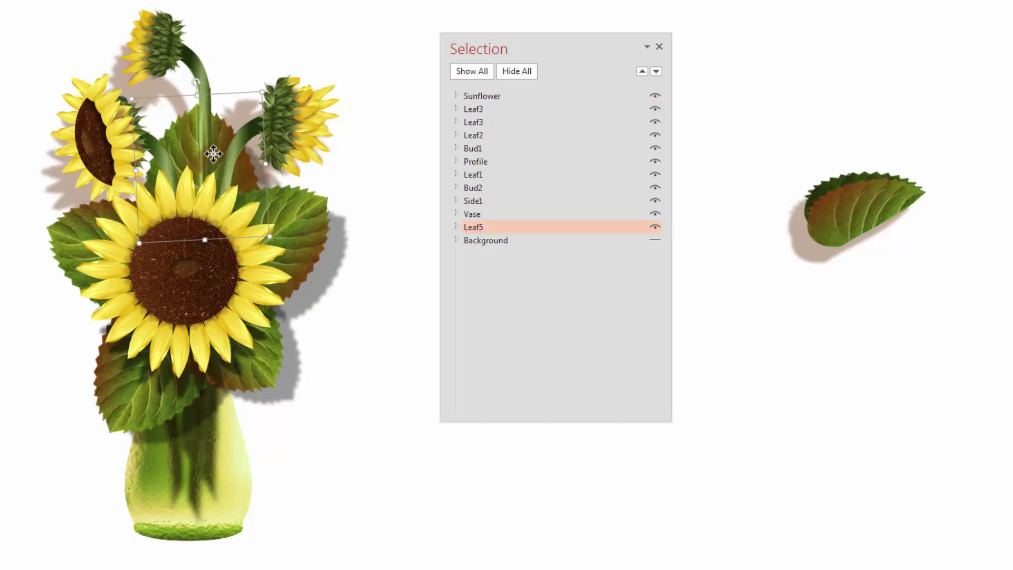
Step: Shift Bud2 slightly to the right so its stem stands in front of Leaf5
click(220, 142)
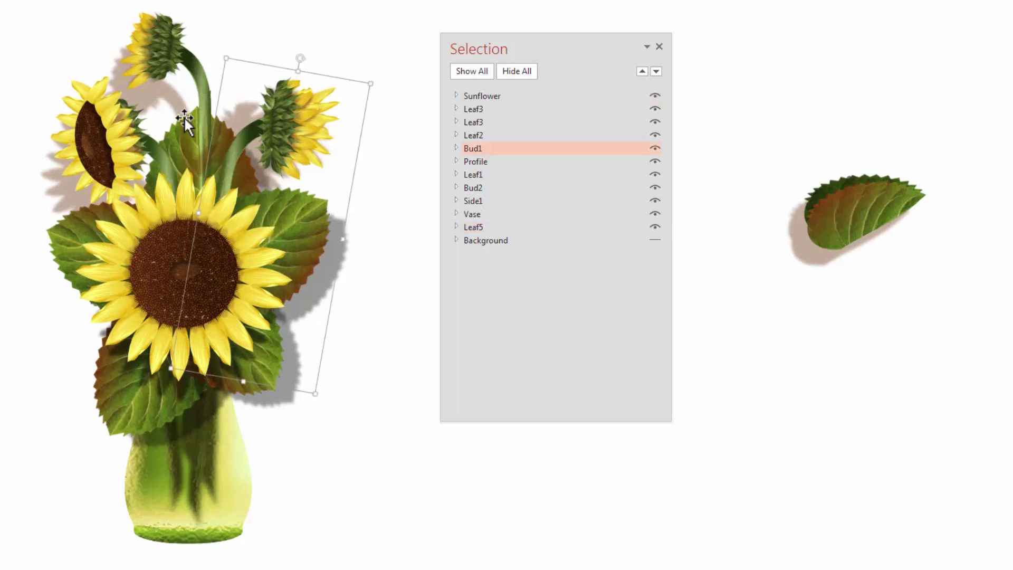
drag(184, 116, 191, 116)
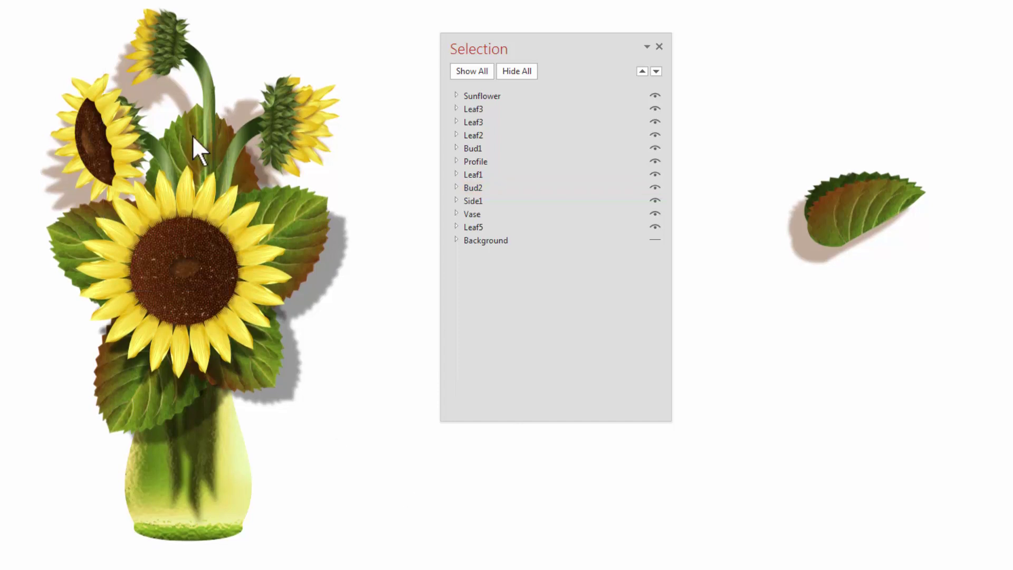
click(199, 136)
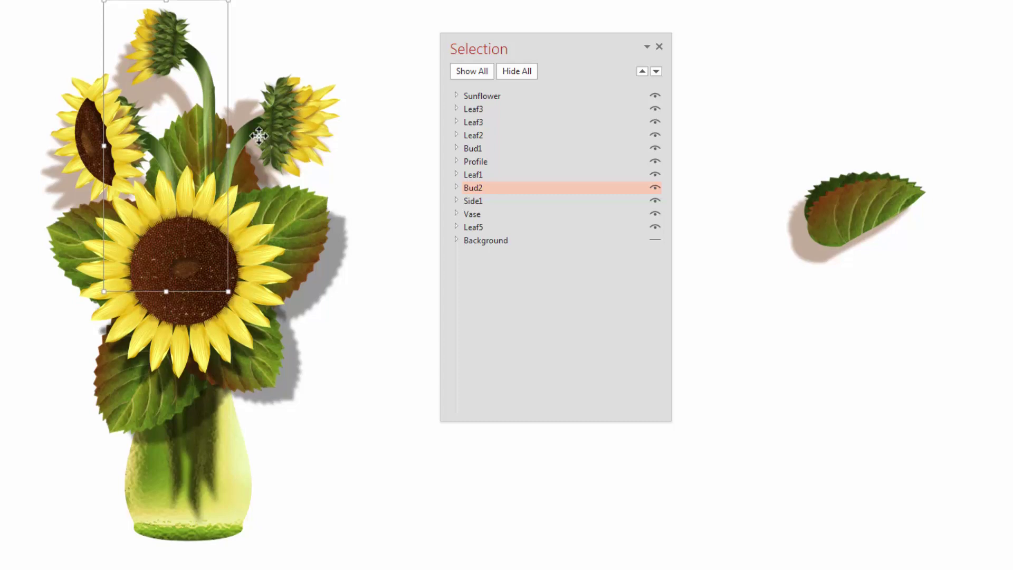
Step: Place the curled Side1 leaf behind the stems between the two upper buds and rotate it counterclockwise so its tip points upward
click(283, 138)
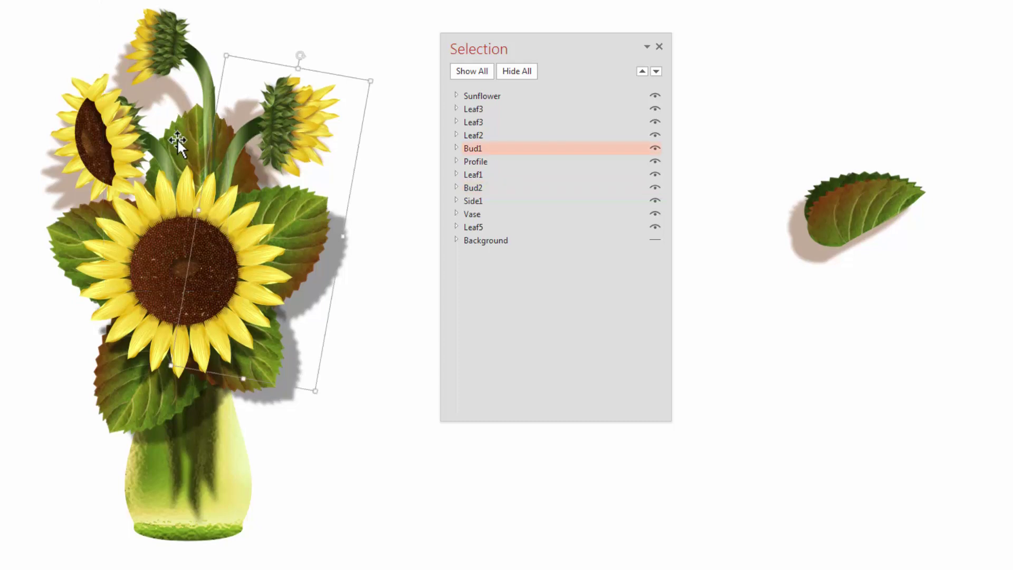
click(474, 226)
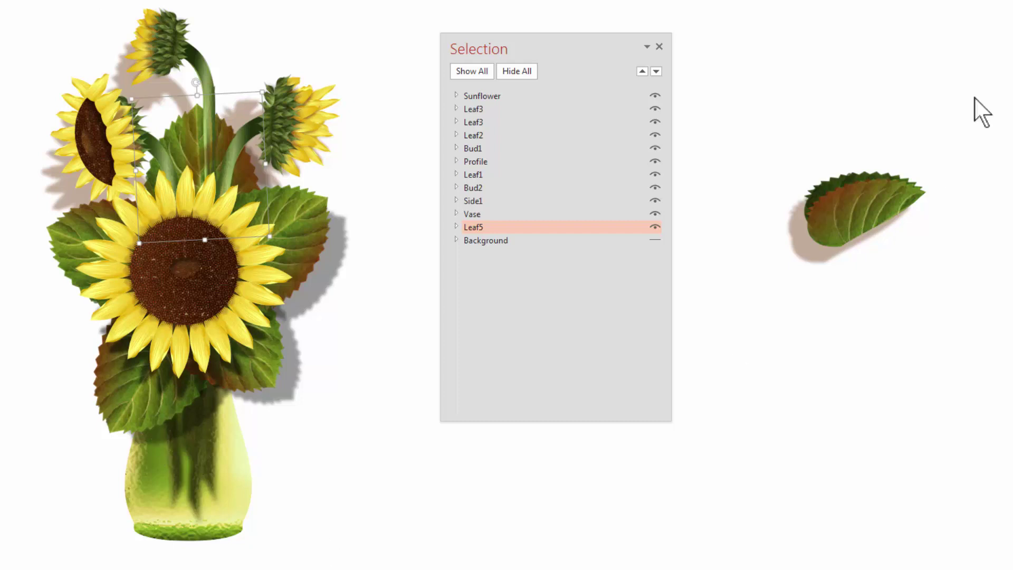
click(853, 211)
mouse_move(853, 211)
mouse_down()
mouse_move(539, 170)
mouse_move(246, 68)
mouse_move(233, 74)
mouse_move(244, 68)
mouse_move(233, 90)
mouse_up()
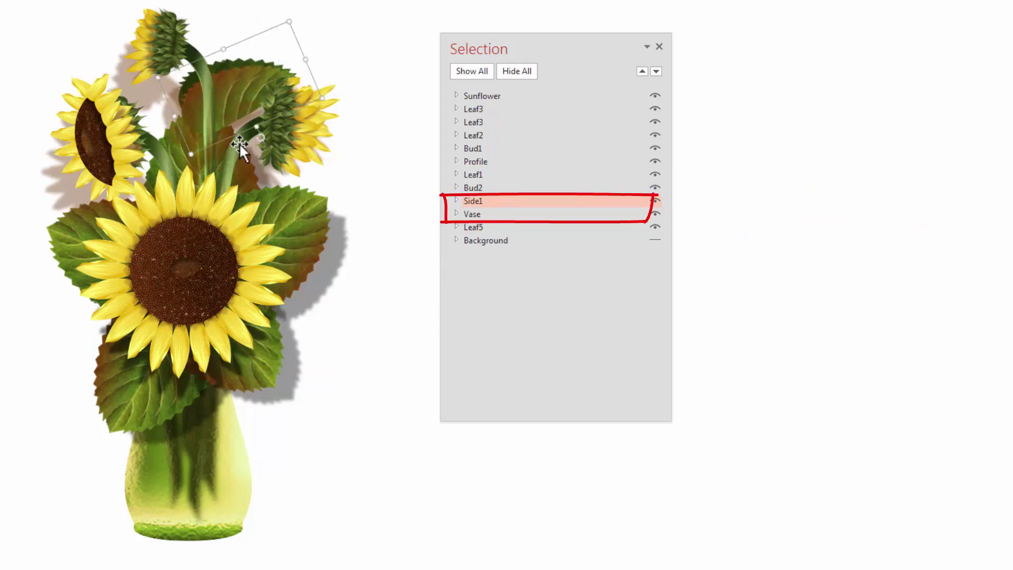
drag(259, 136, 267, 113)
click(340, 527)
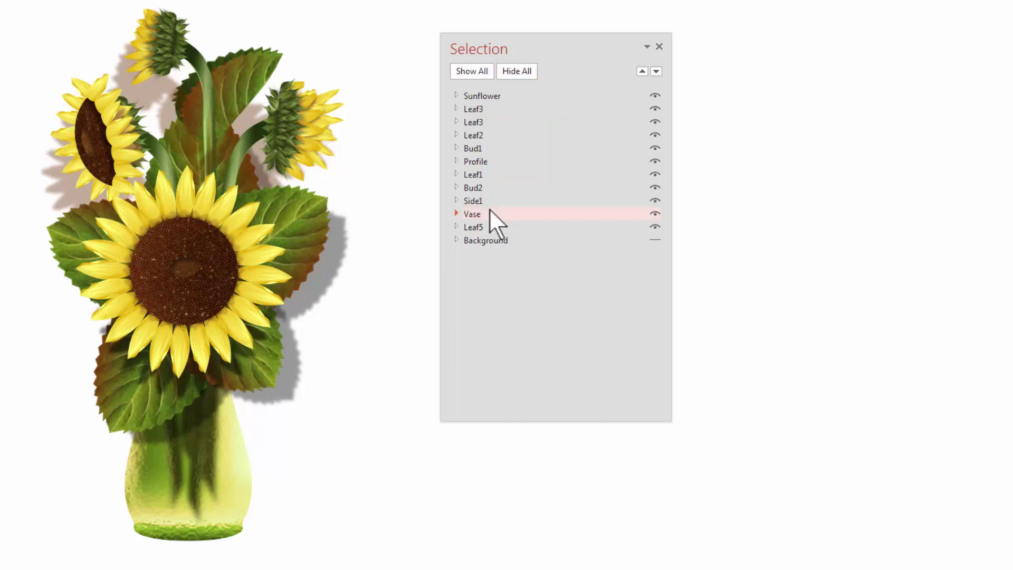
Step: Select Bud2 and Bud1 by name to identify them, and show the hidden Background group behind the bouquet
click(480, 189)
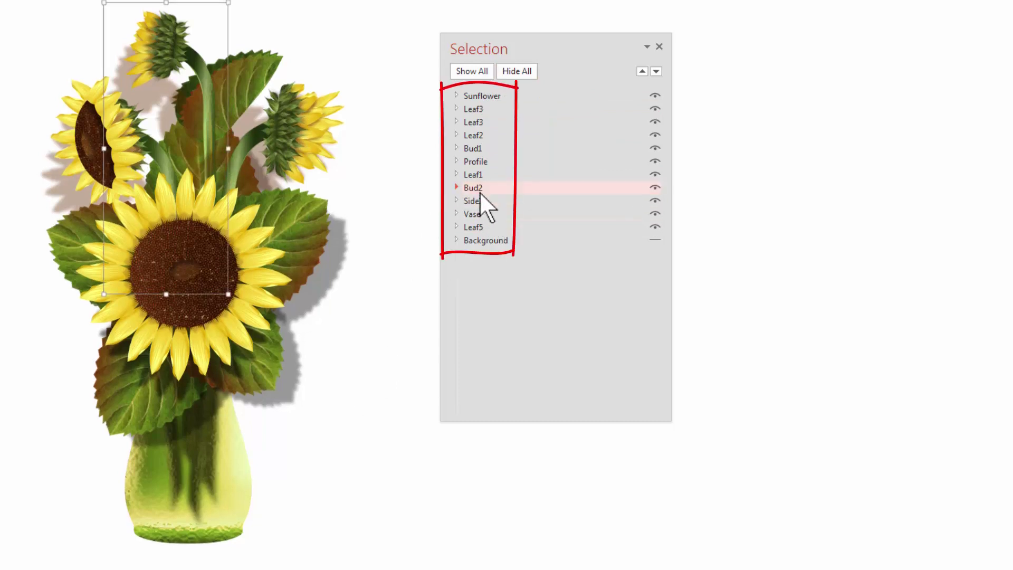
click(478, 164)
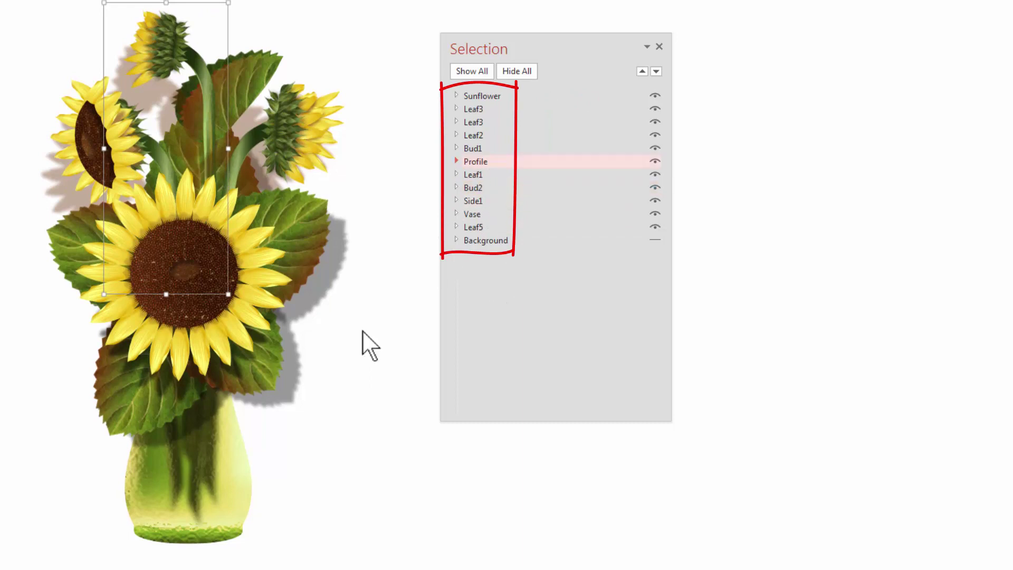
click(466, 150)
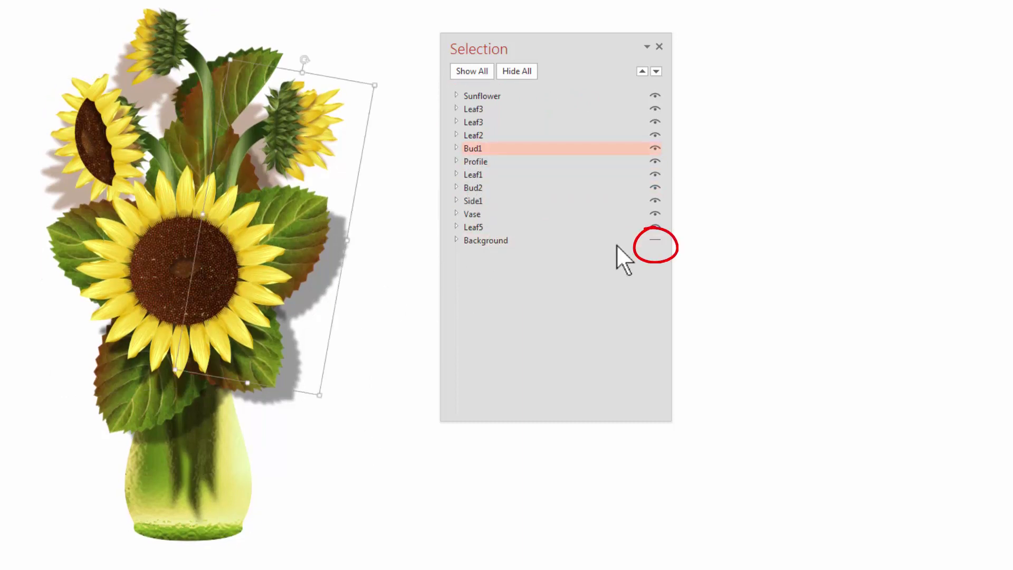
click(655, 241)
click(436, 488)
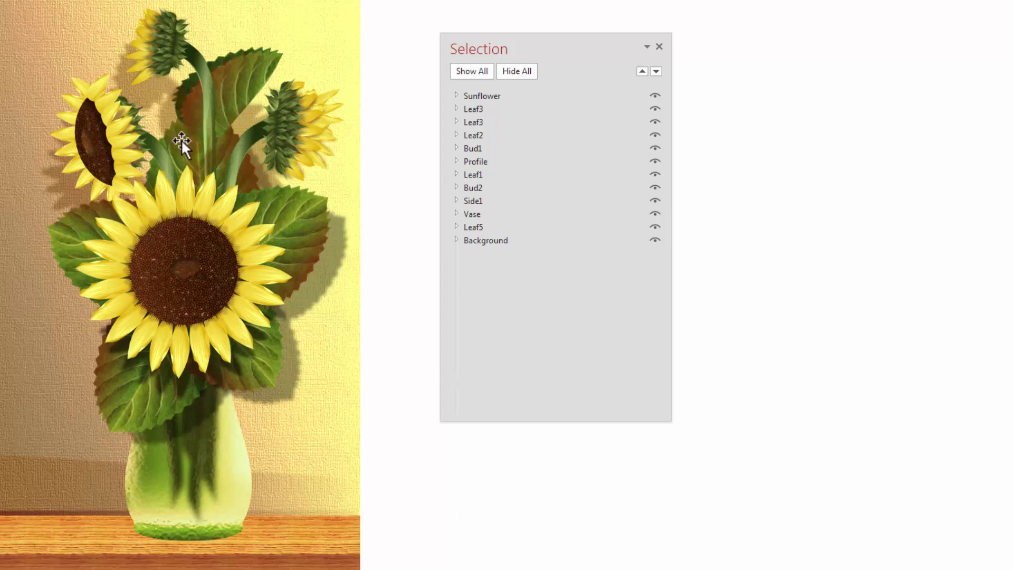
Step: Examine the Bring to Front layering options offered for Bud2 without applying any, and clear the selection
click(196, 55)
right_click(196, 55)
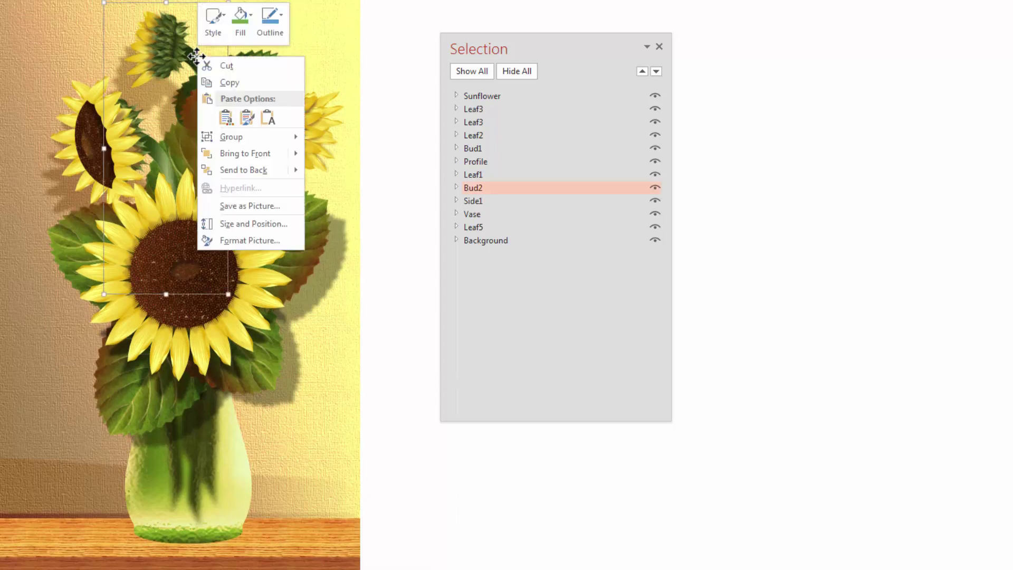
mouse_move(217, 144)
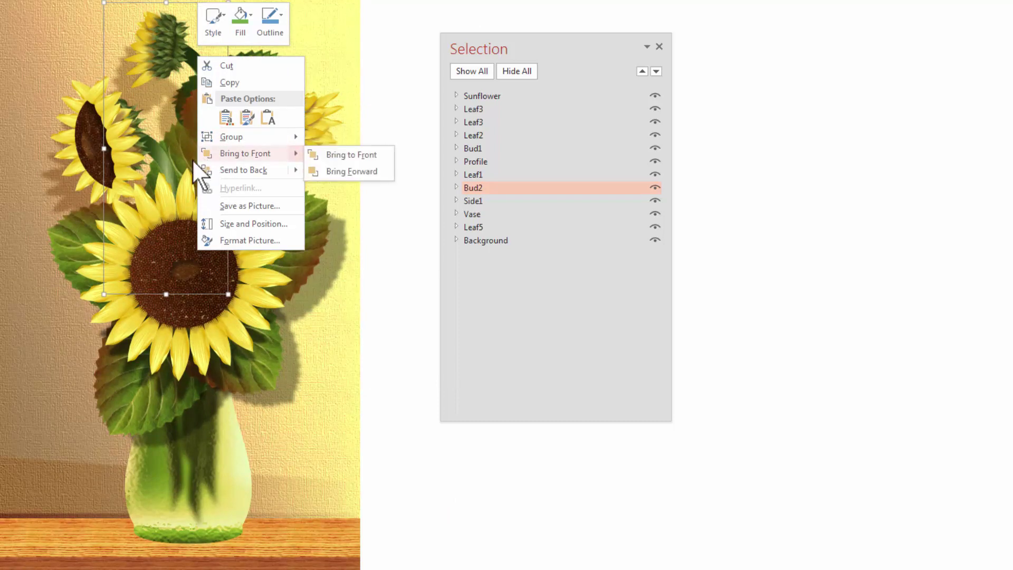
key(Escape)
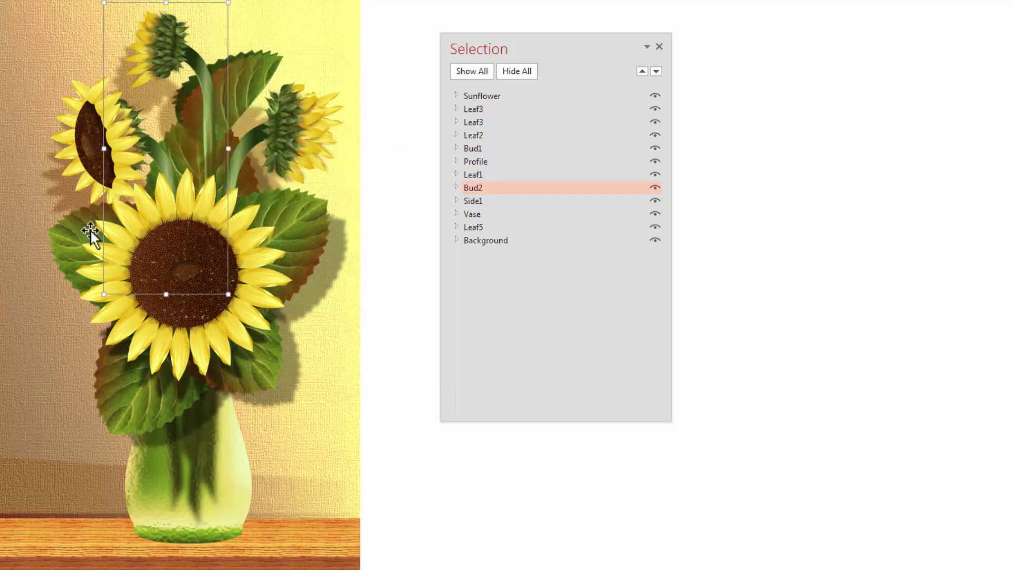
click(413, 142)
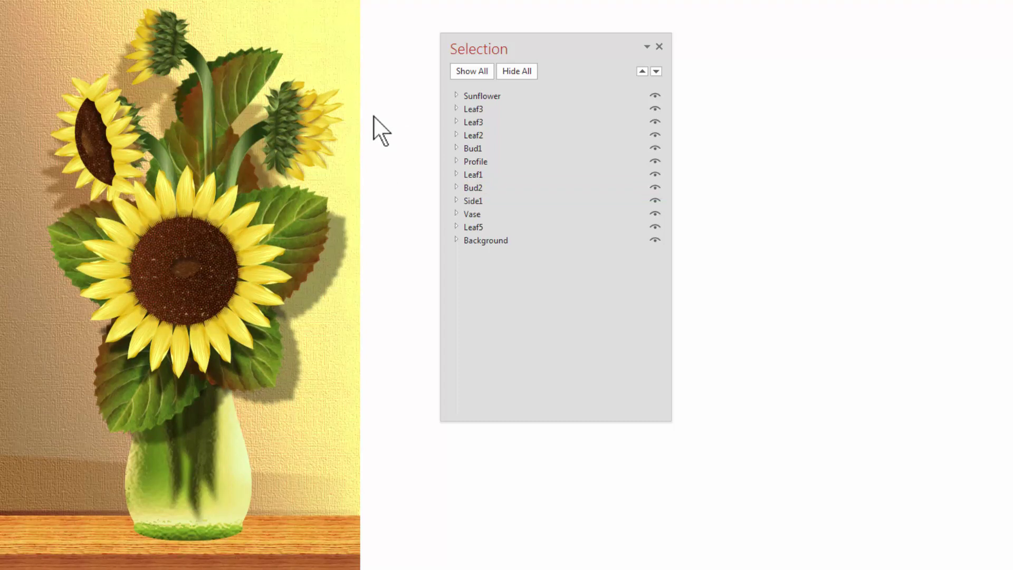